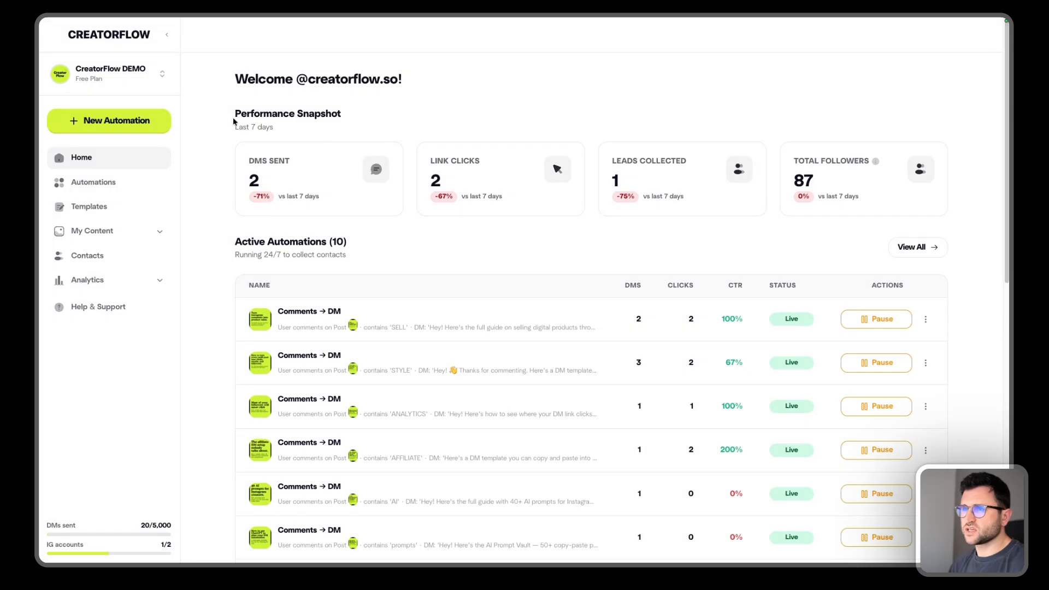
Review the home dashboard's performance snapshot for the last 7 days and its Active Automations section
drag(232, 127, 282, 129)
click(308, 126)
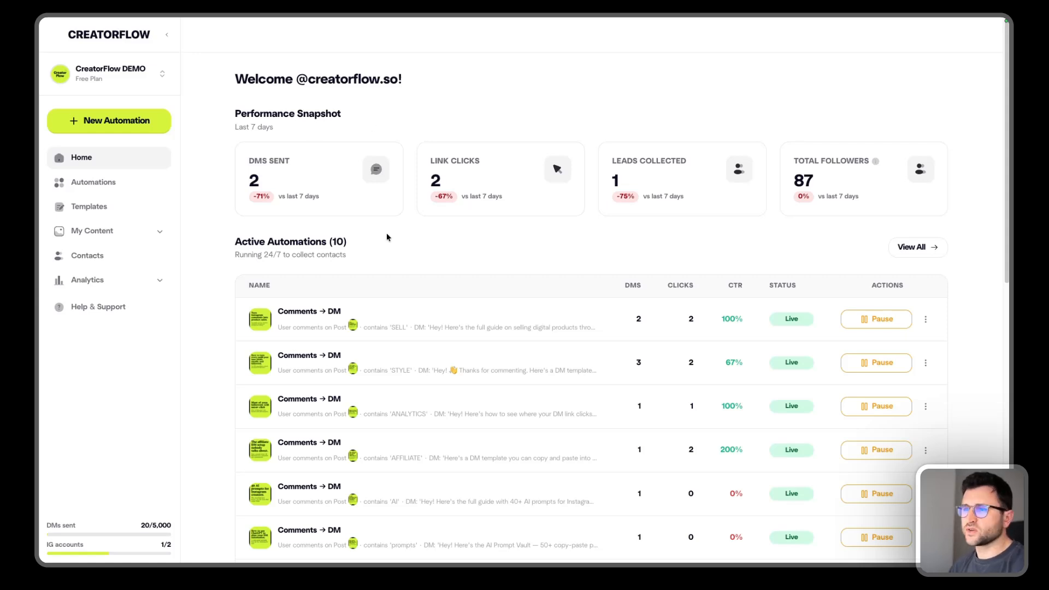
scroll(437, 236, down, 1)
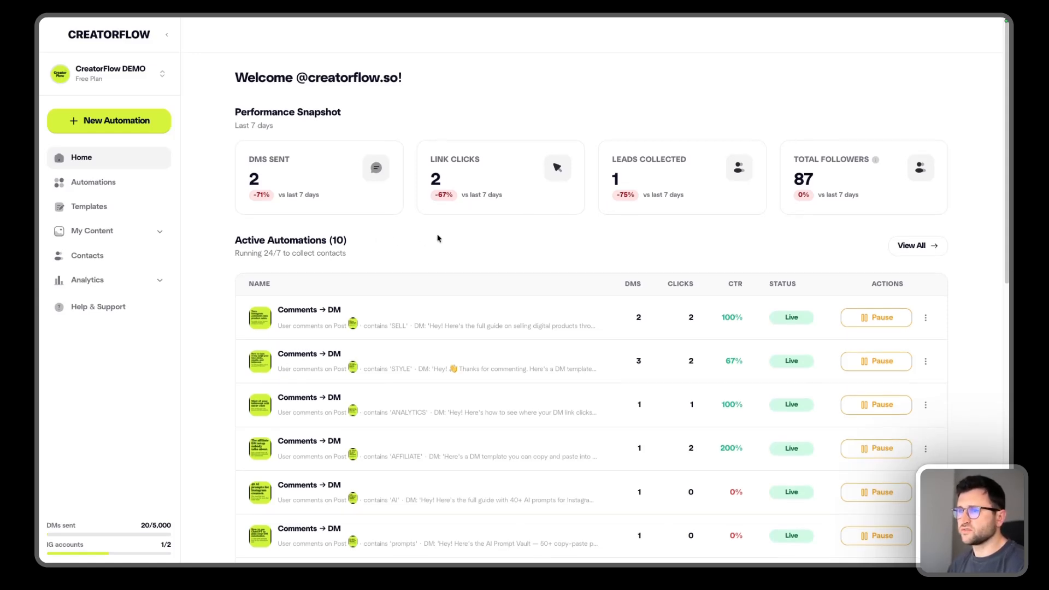
drag(235, 244, 497, 238)
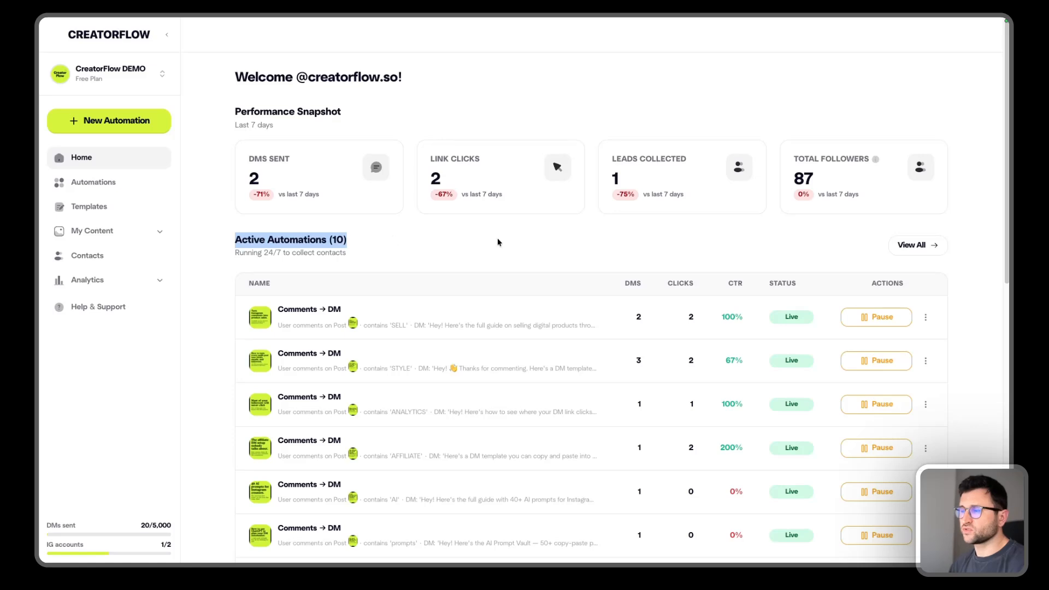
click(530, 243)
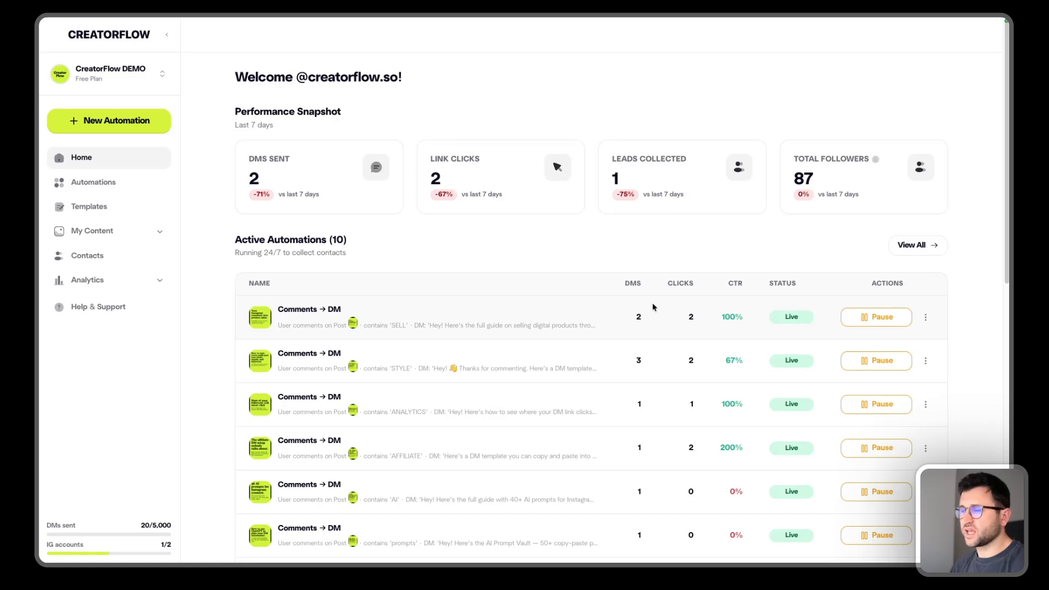
Look over the active automations list and check which actions are available for the "SELL" automation
scroll(788, 319, down, 1)
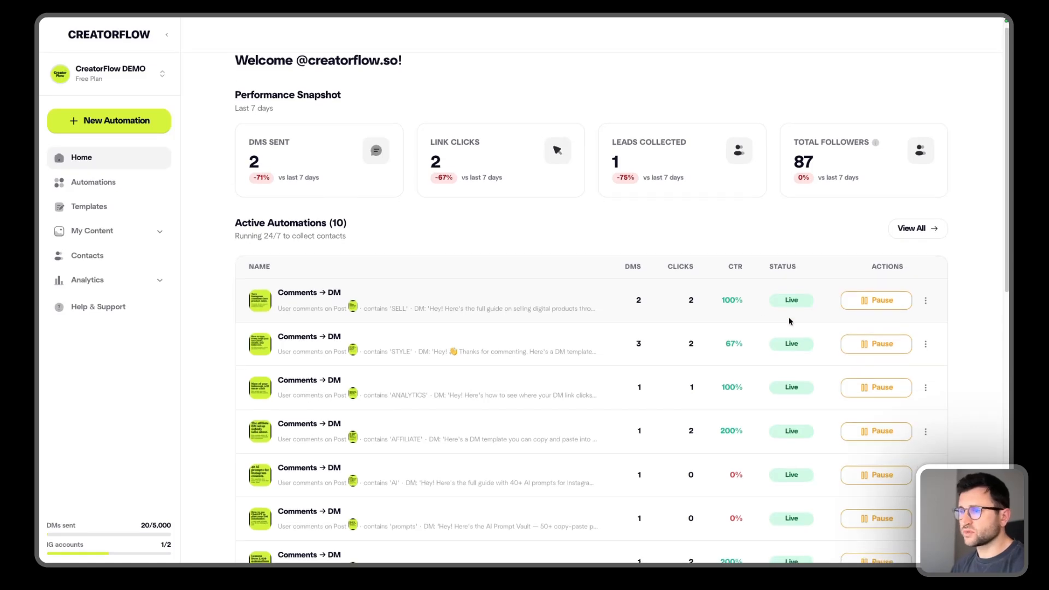
scroll(788, 318, up, 1)
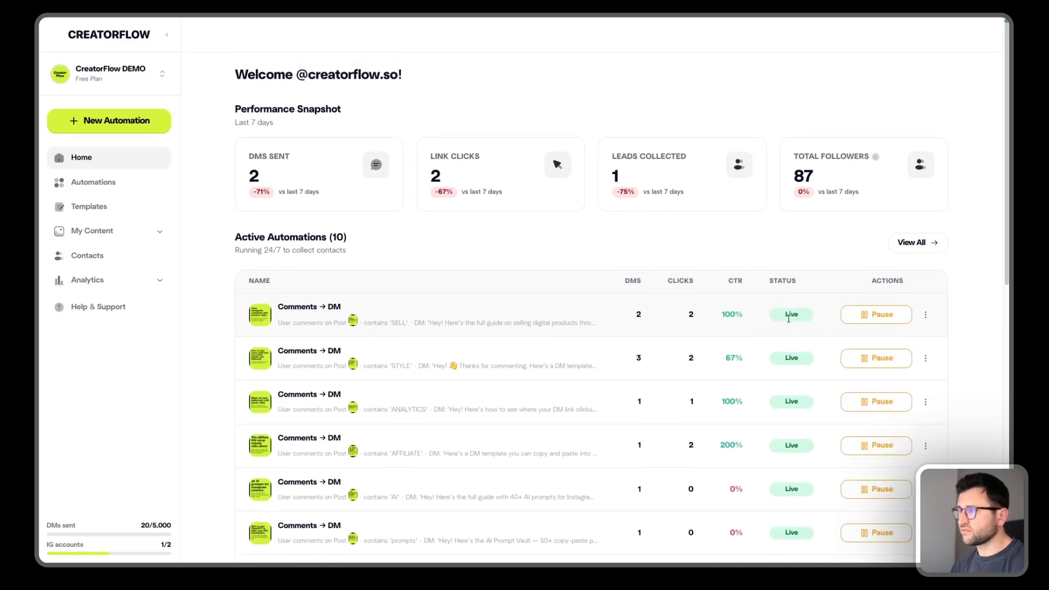
click(924, 321)
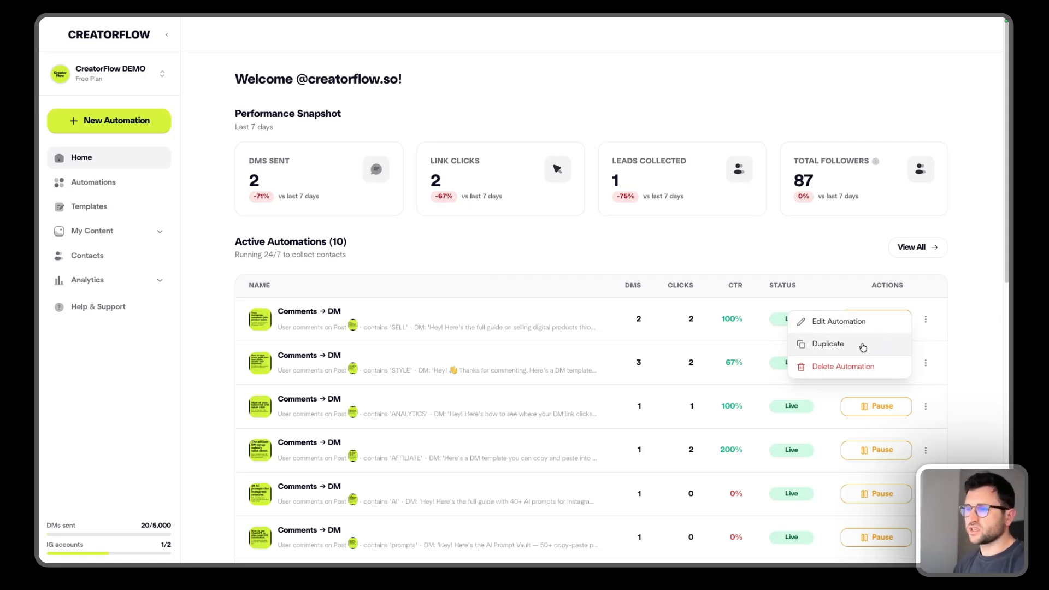
click(508, 261)
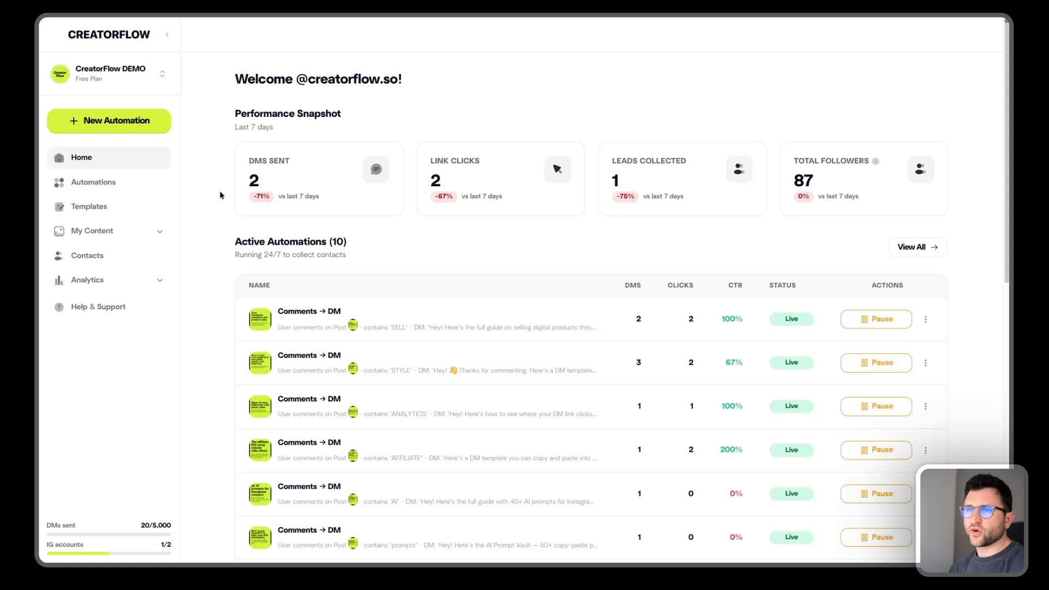
Open the automation templates and browse the Popular, Sell & earn, Engage audience and Capture leads categories
click(153, 212)
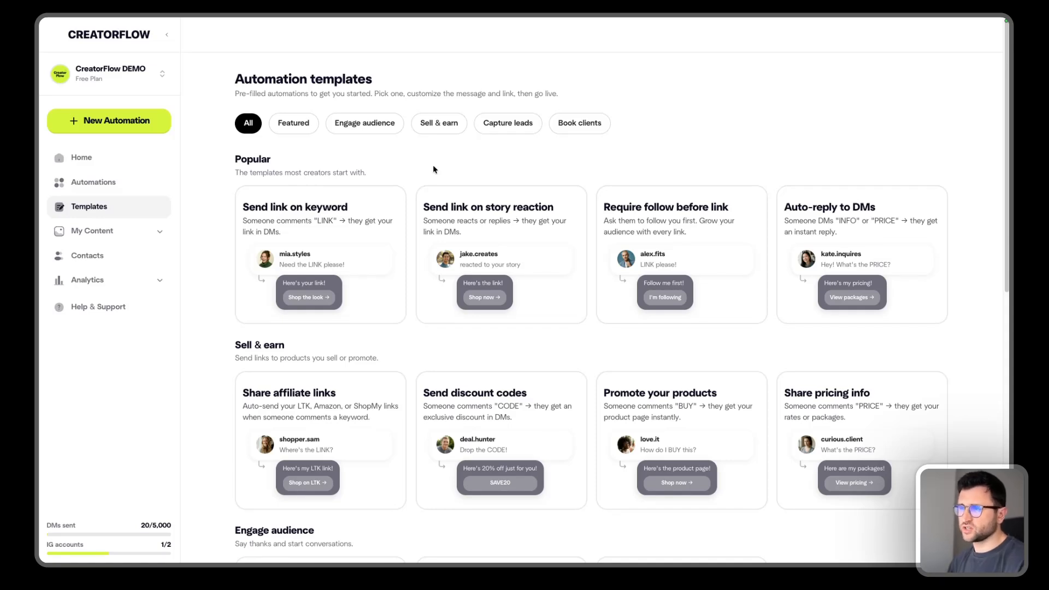
scroll(433, 165, down, 3)
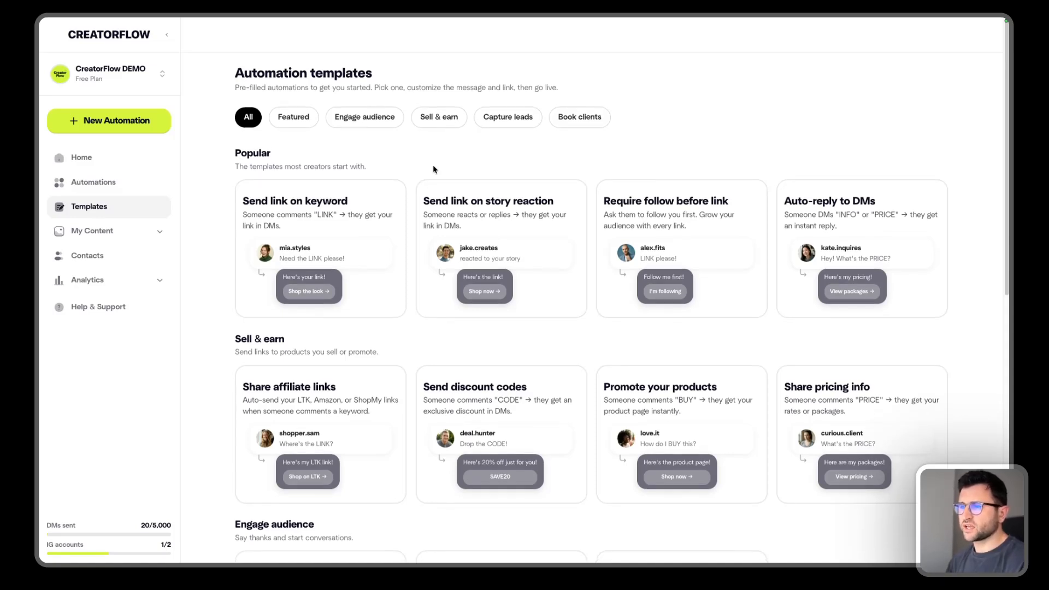
scroll(434, 170, down, 7)
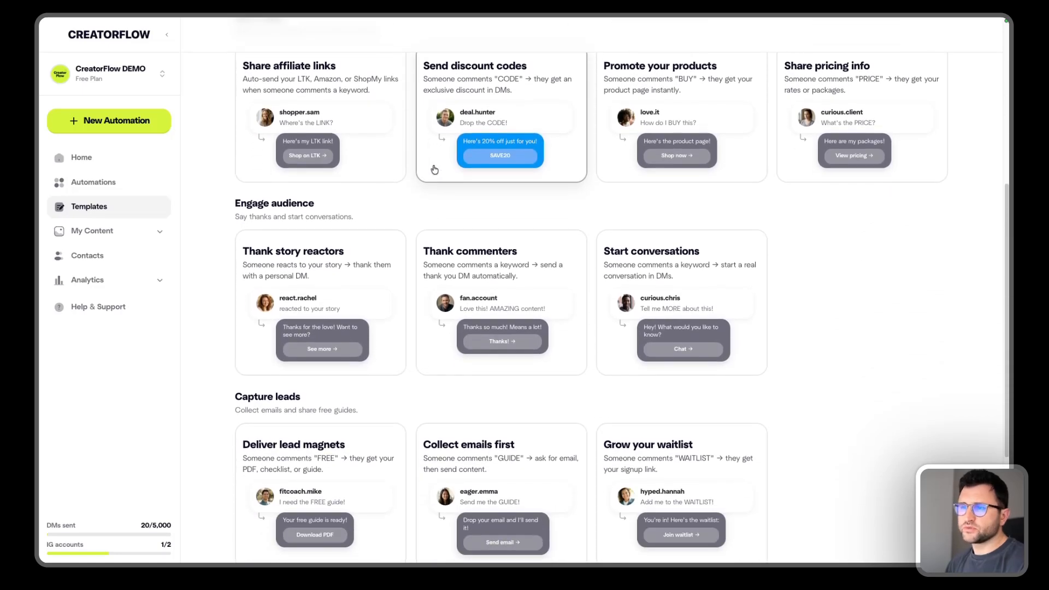
scroll(434, 170, down, 3)
scroll(434, 169, up, 5)
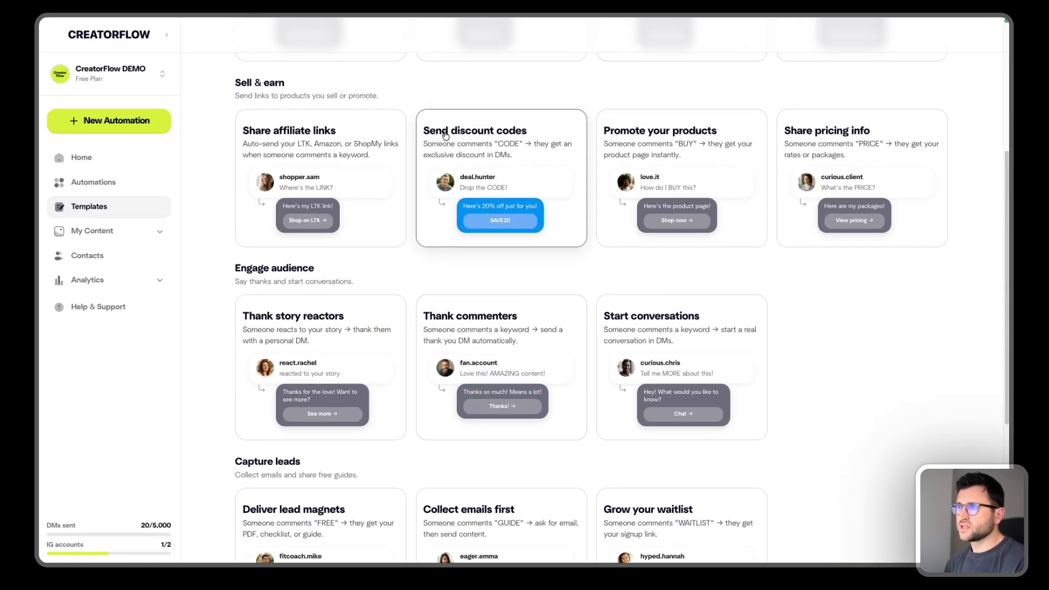
scroll(309, 143, up, 5)
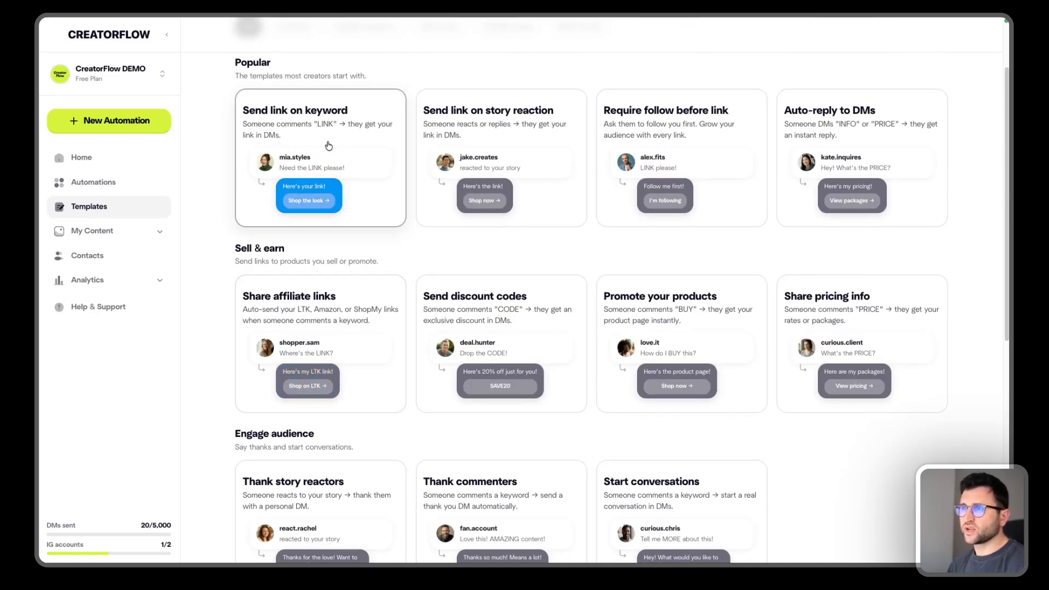
scroll(334, 145, up, 3)
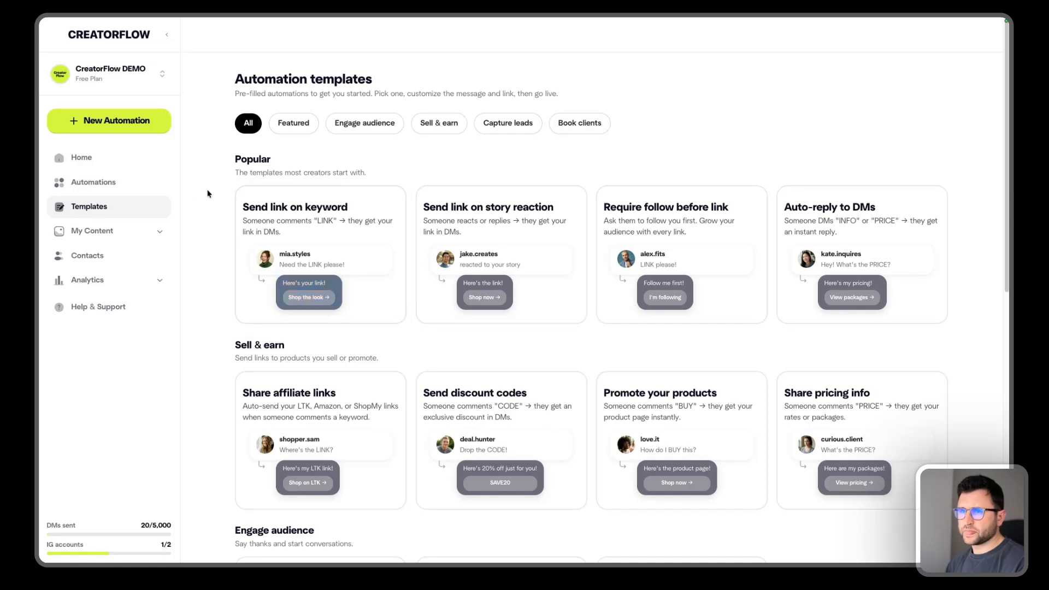
Open Posts & Reels under My Content and look through the recent posts and the All Content table
click(142, 236)
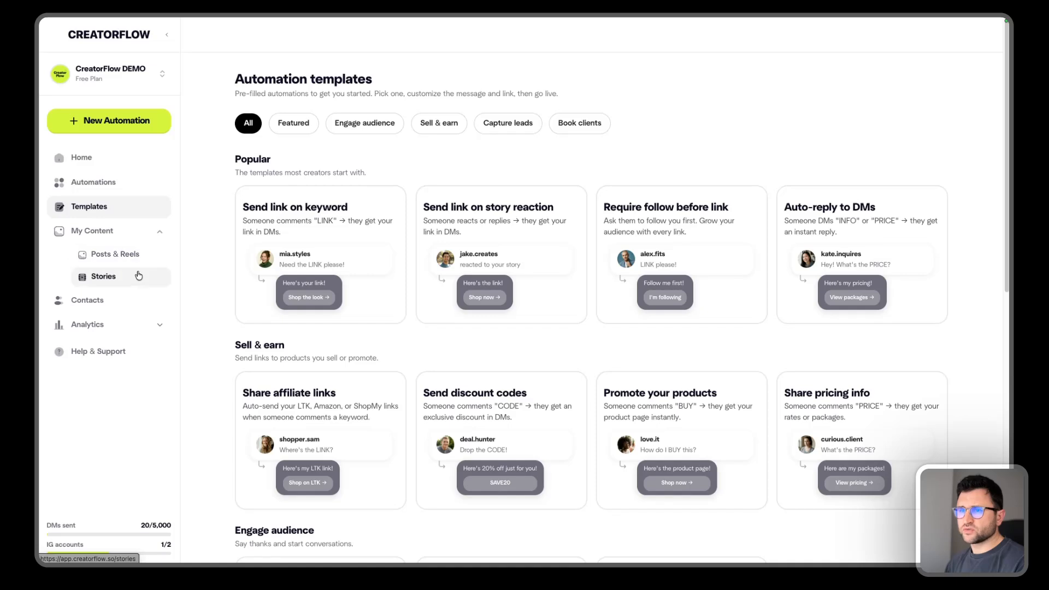
click(143, 256)
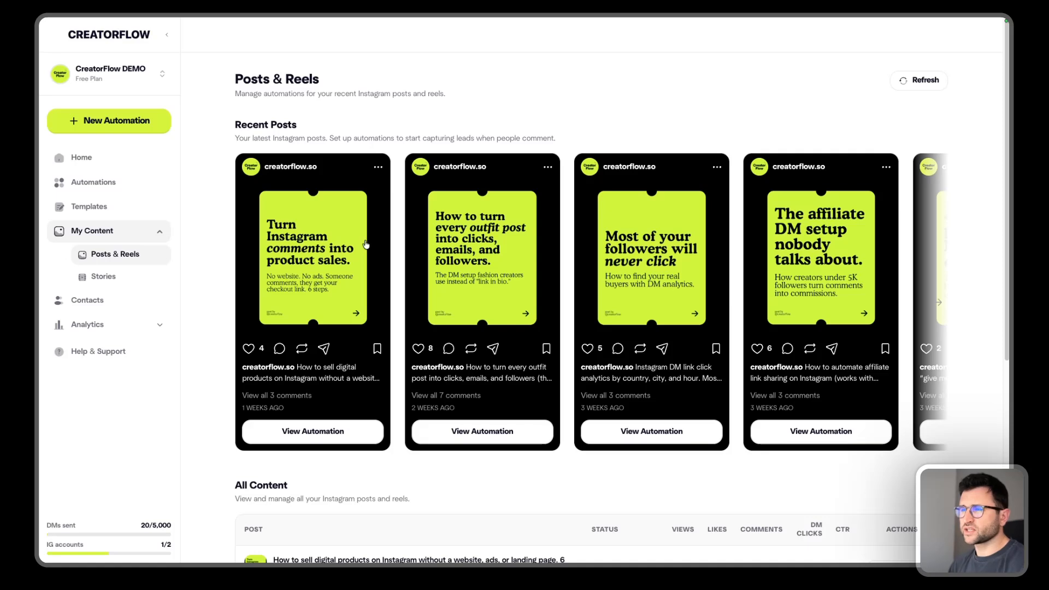
click(925, 91)
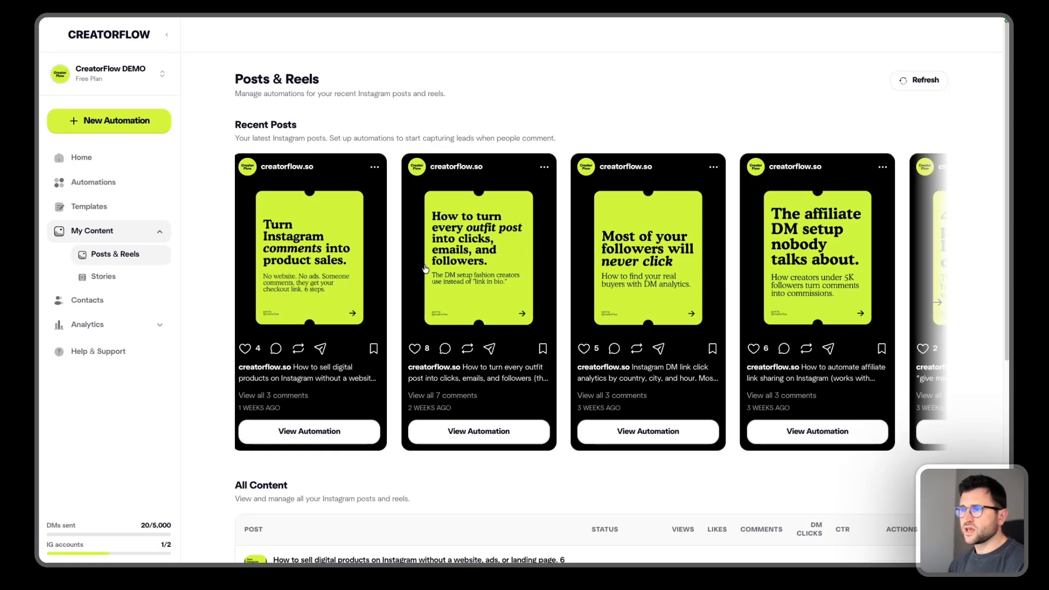
scroll(425, 268, right, 2)
scroll(426, 268, down, 4)
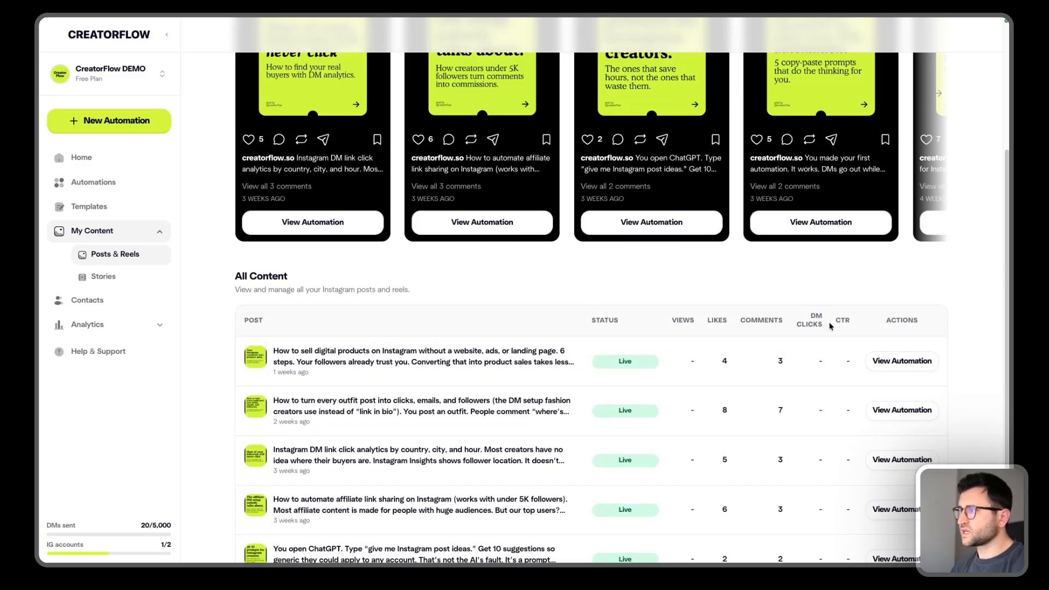
scroll(677, 277, up, 4)
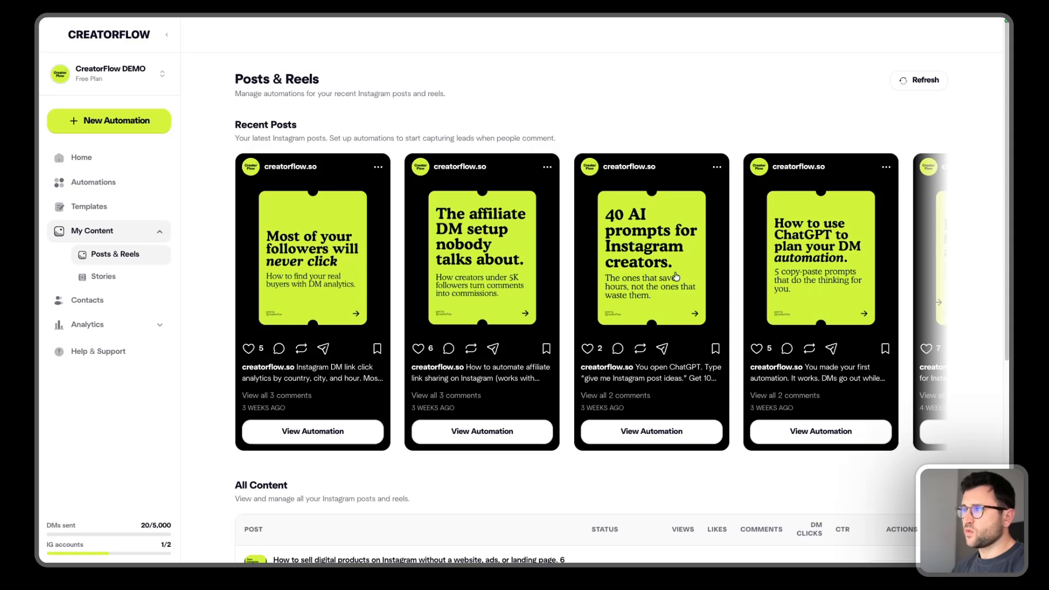
scroll(675, 276, left, 6)
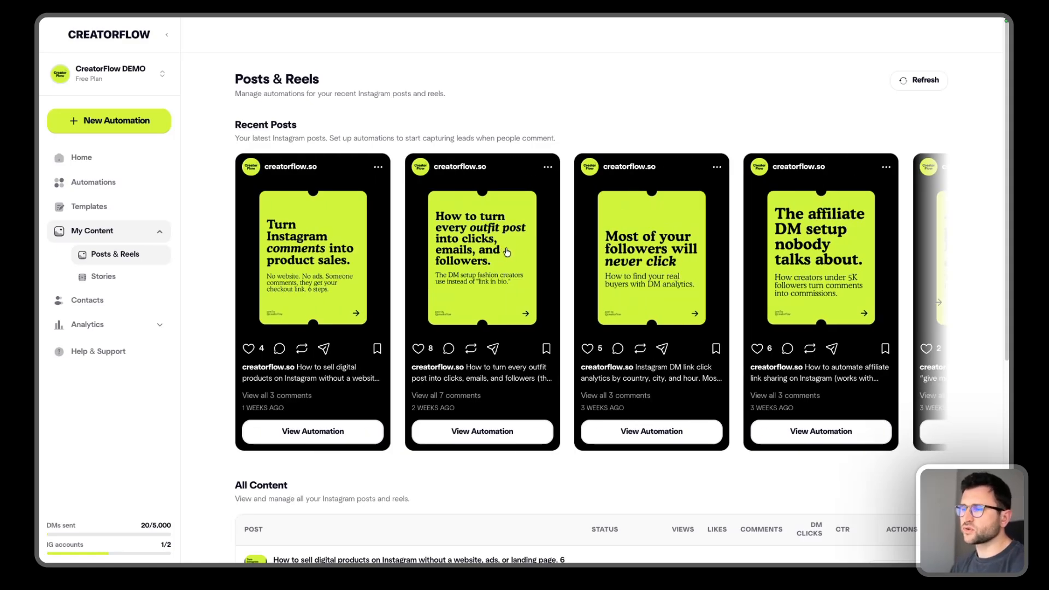
scroll(545, 259, right, 1)
scroll(545, 260, right, 3)
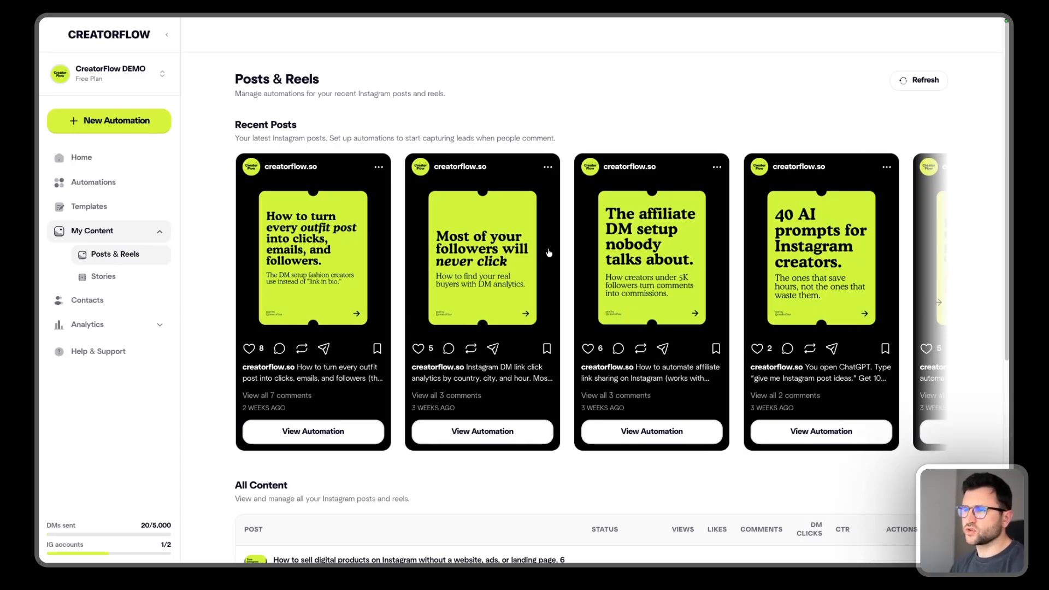
scroll(548, 253, left, 3)
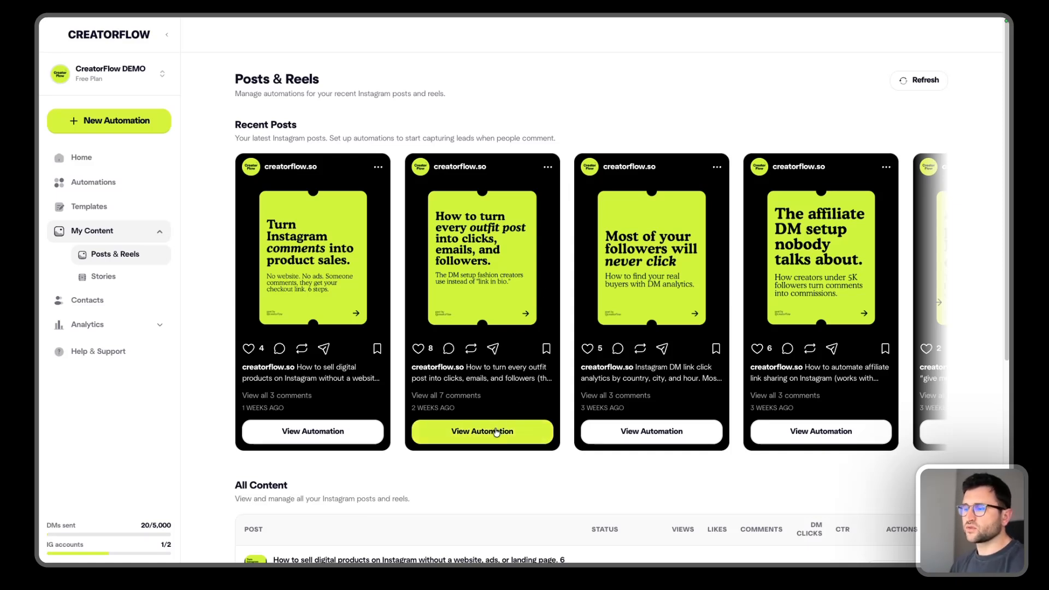
click(152, 236)
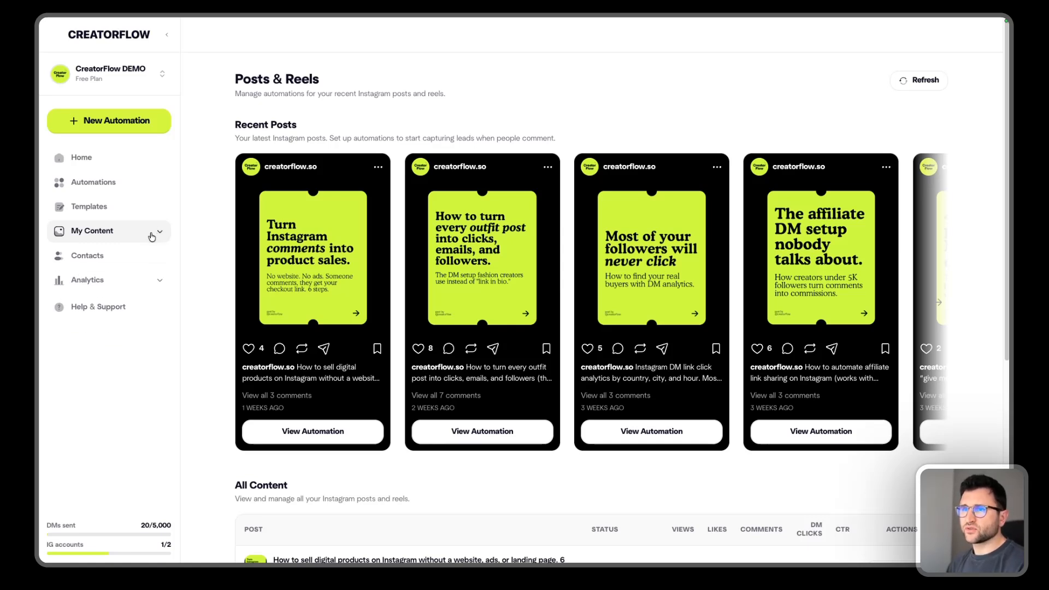
Open the Analytics overview and examine the automation performance, content performance and hourly engagement trends
click(147, 280)
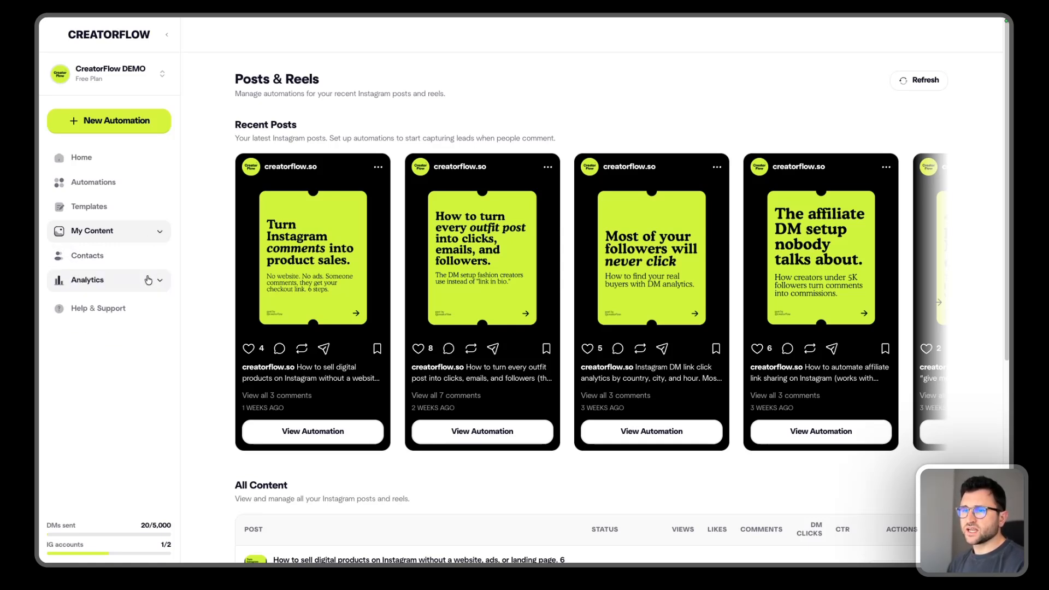
click(141, 302)
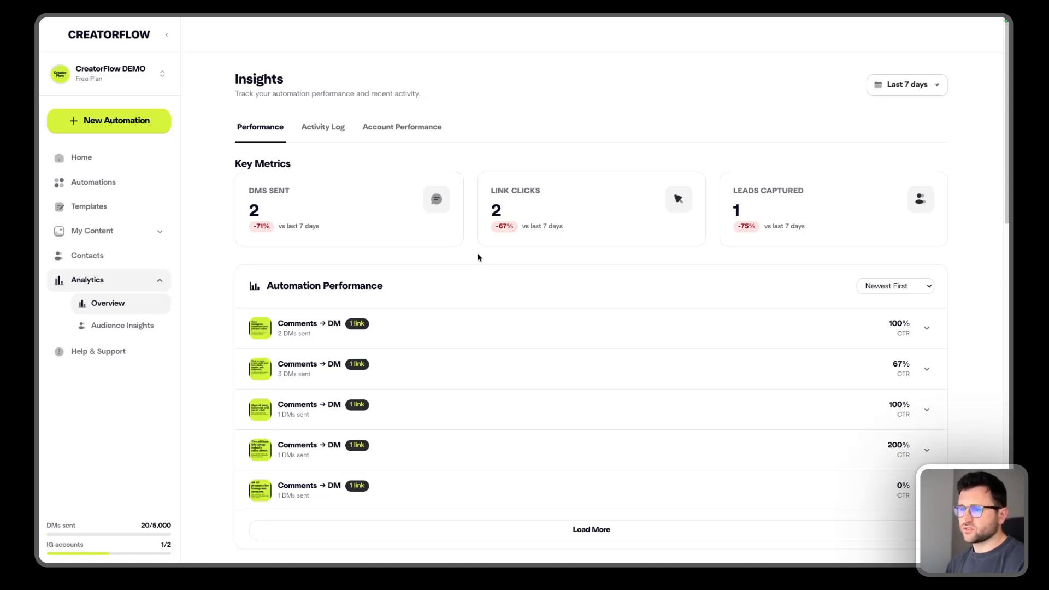
scroll(479, 257, down, 5)
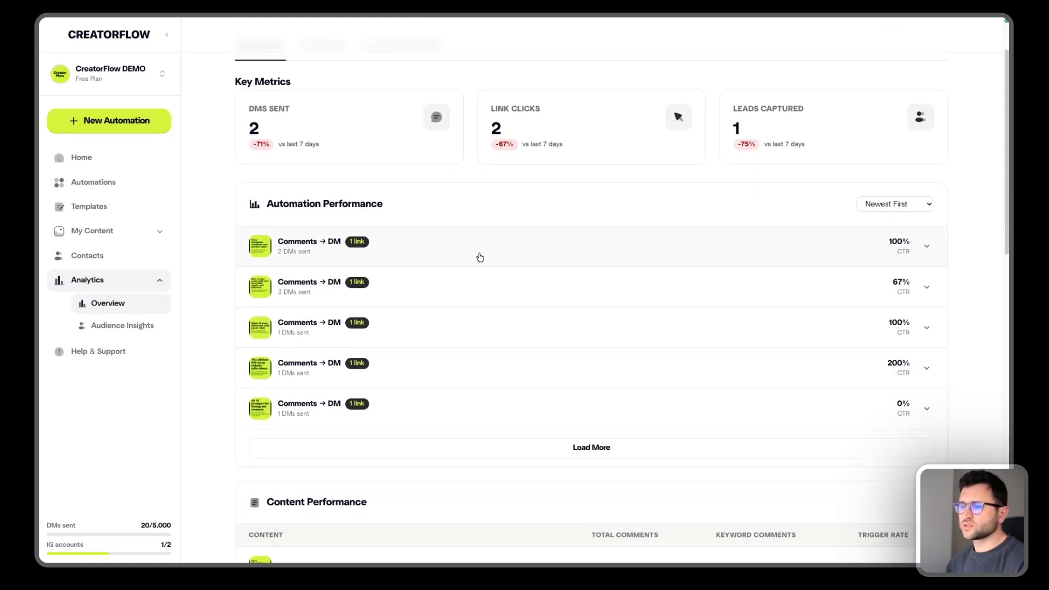
scroll(479, 257, down, 10)
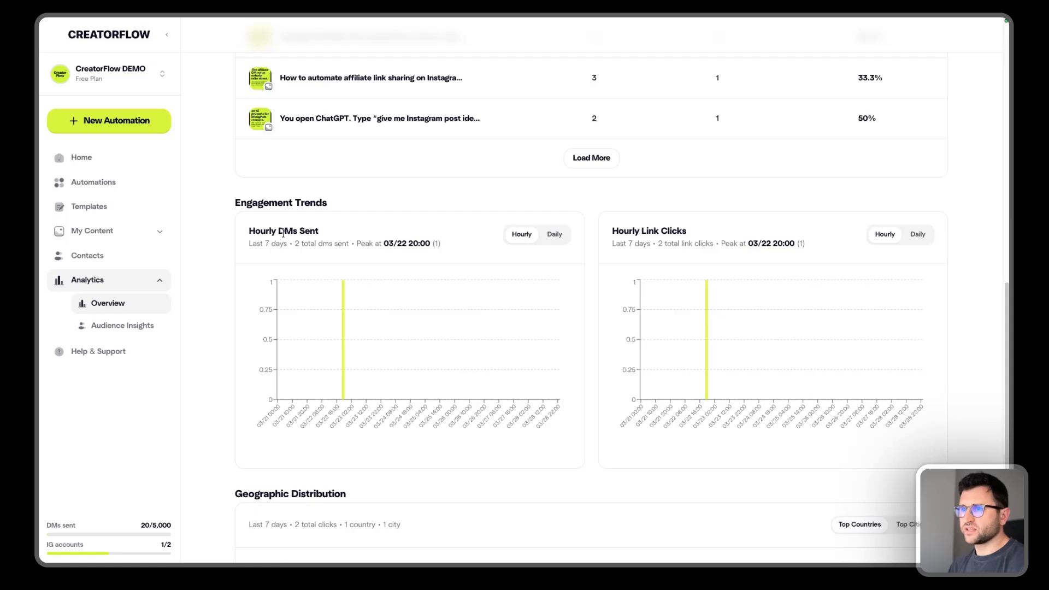
drag(284, 235, 331, 238)
drag(601, 234, 690, 234)
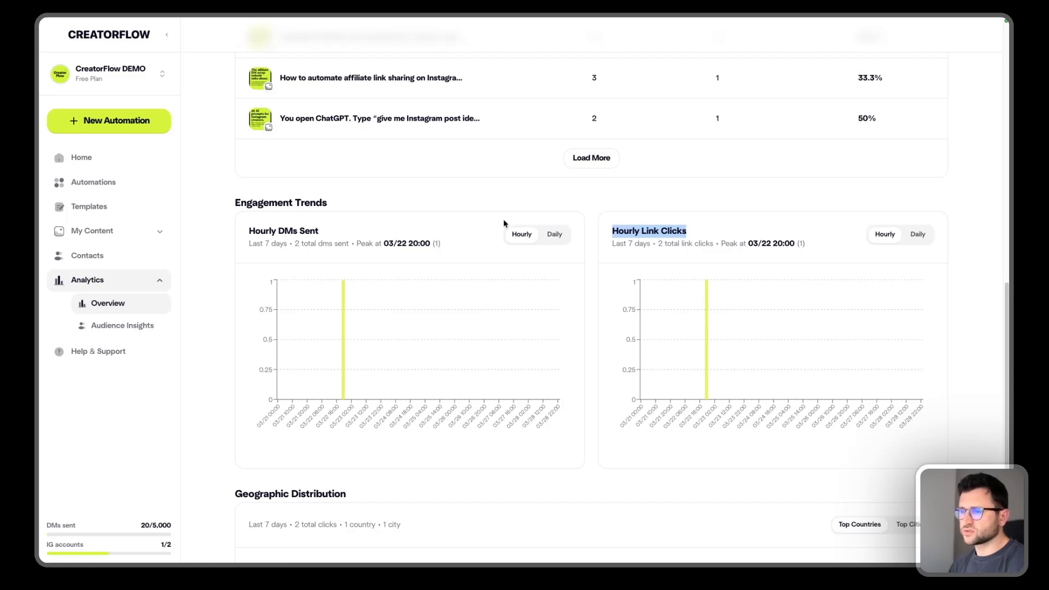
Examine the Geographic Distribution chart by top countries and by top cities
scroll(503, 219, down, 3)
scroll(505, 224, down, 1)
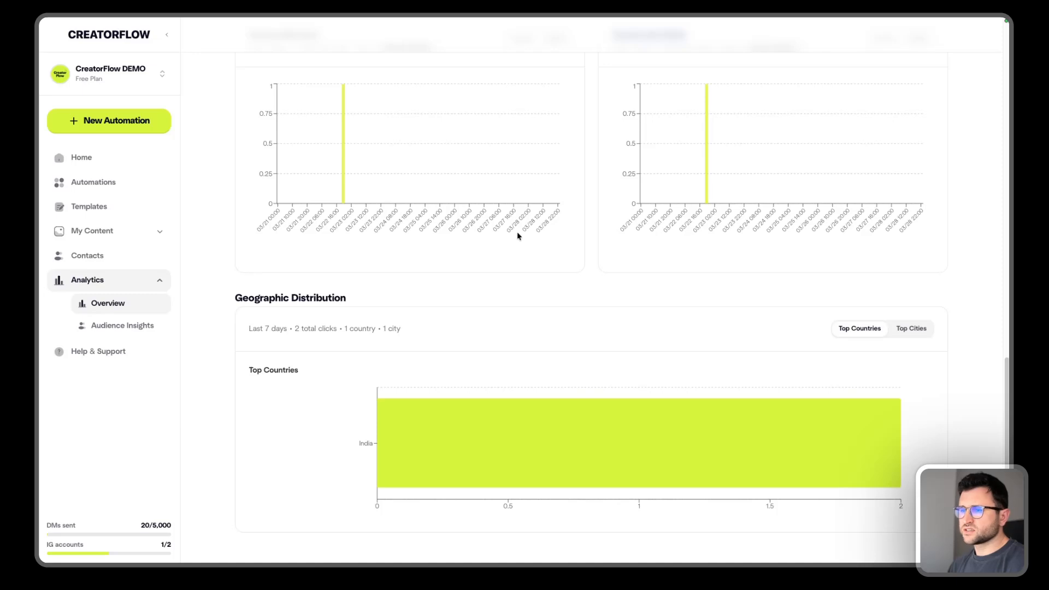
click(907, 328)
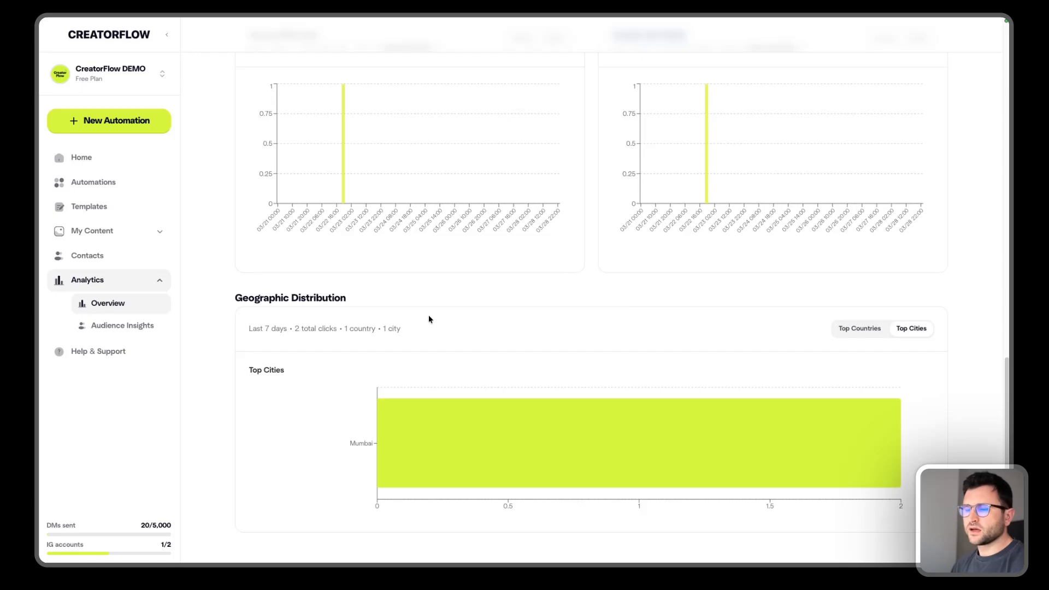
scroll(428, 317, up, 1)
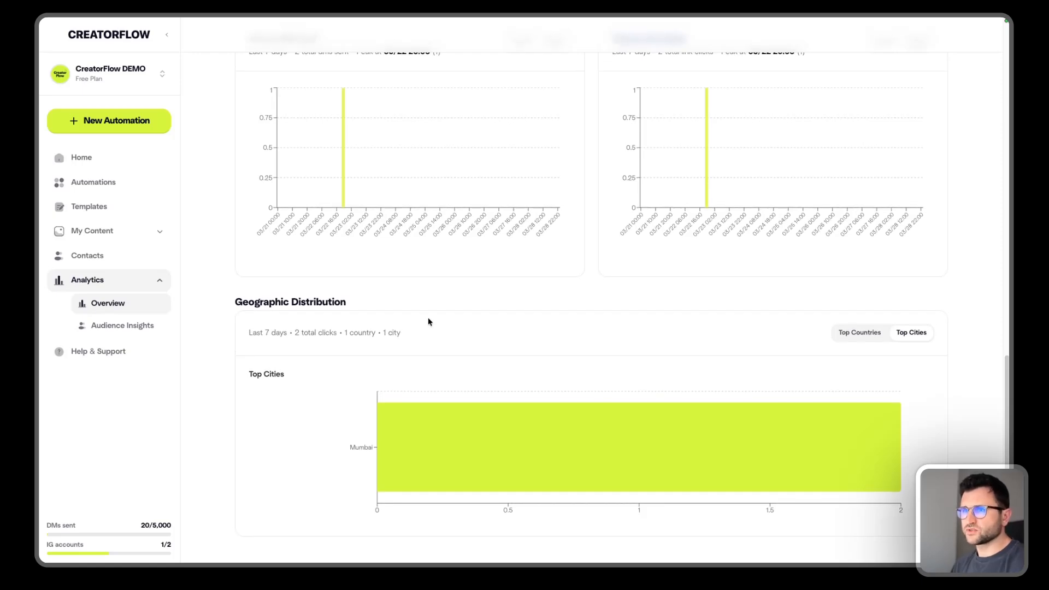
scroll(428, 317, up, 4)
scroll(428, 317, up, 15)
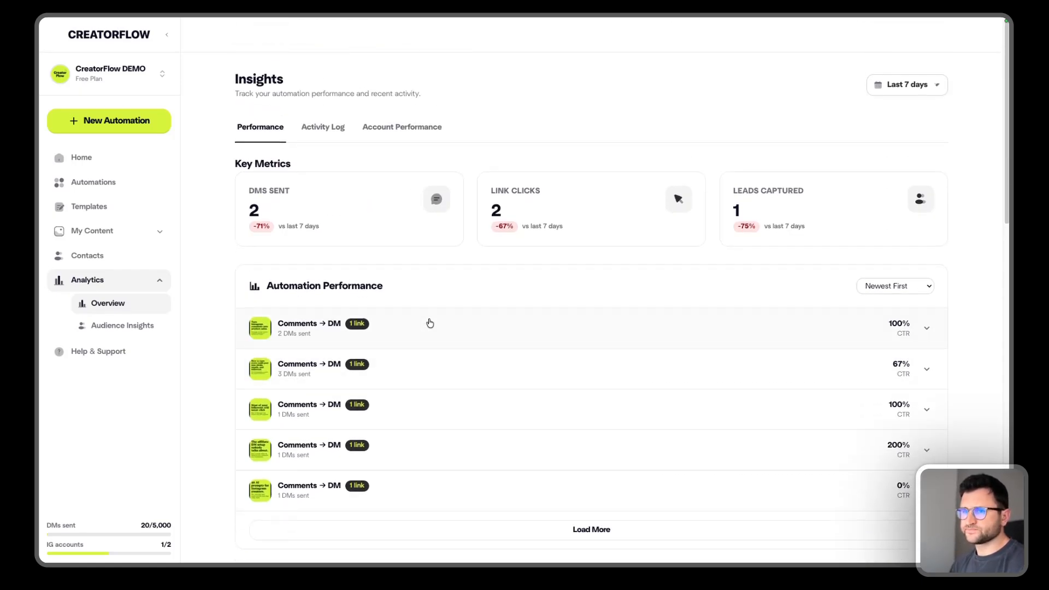
Return to the home dashboard and start a new automation to bring up the template choices
click(156, 280)
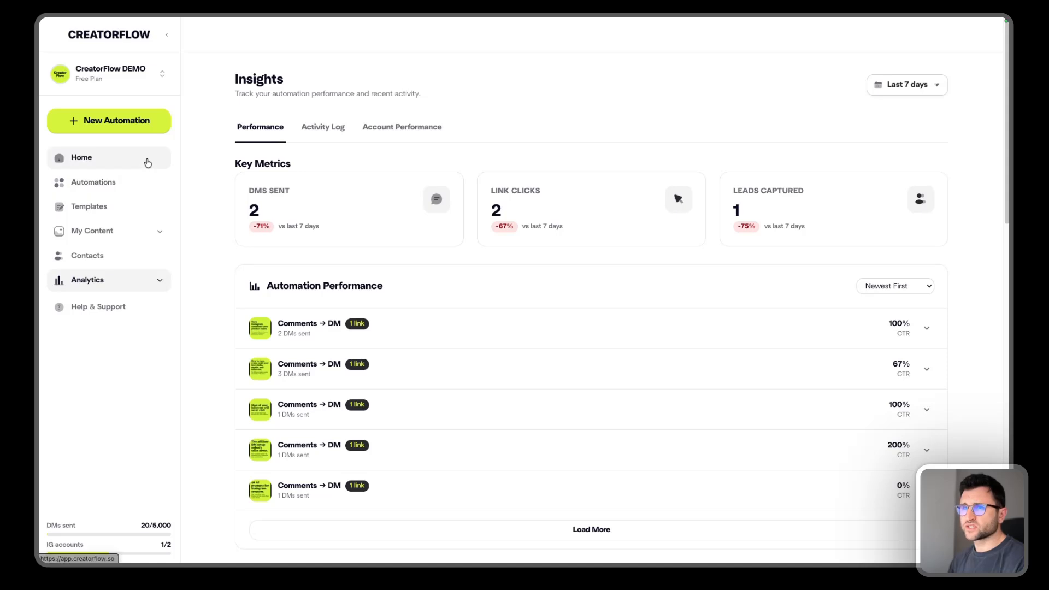
click(148, 163)
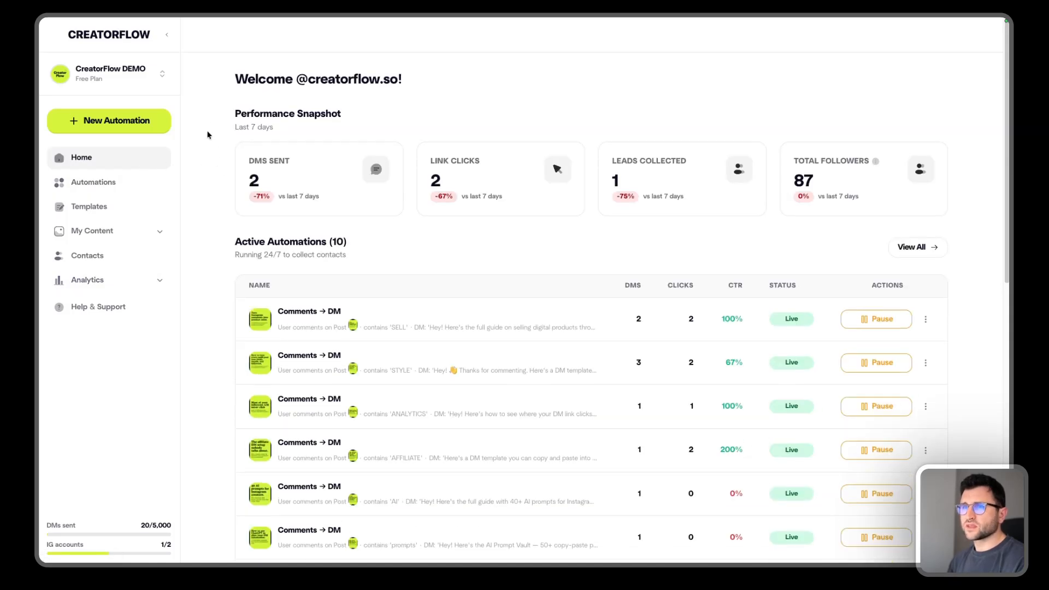
click(161, 121)
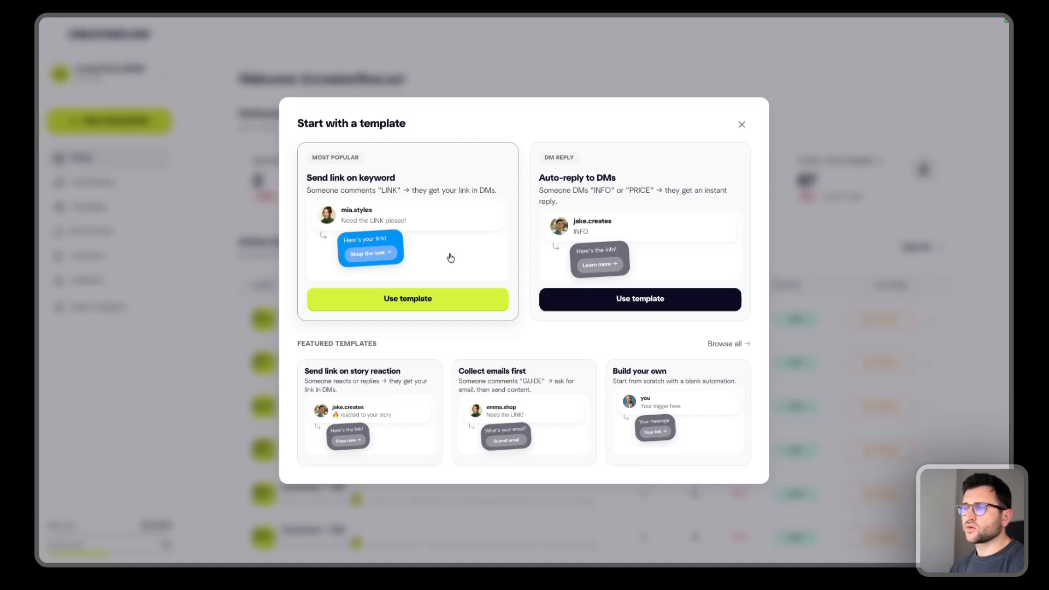
Start the automation from the "Send link on keyword" template and look through its post, comments and DM previews
click(444, 300)
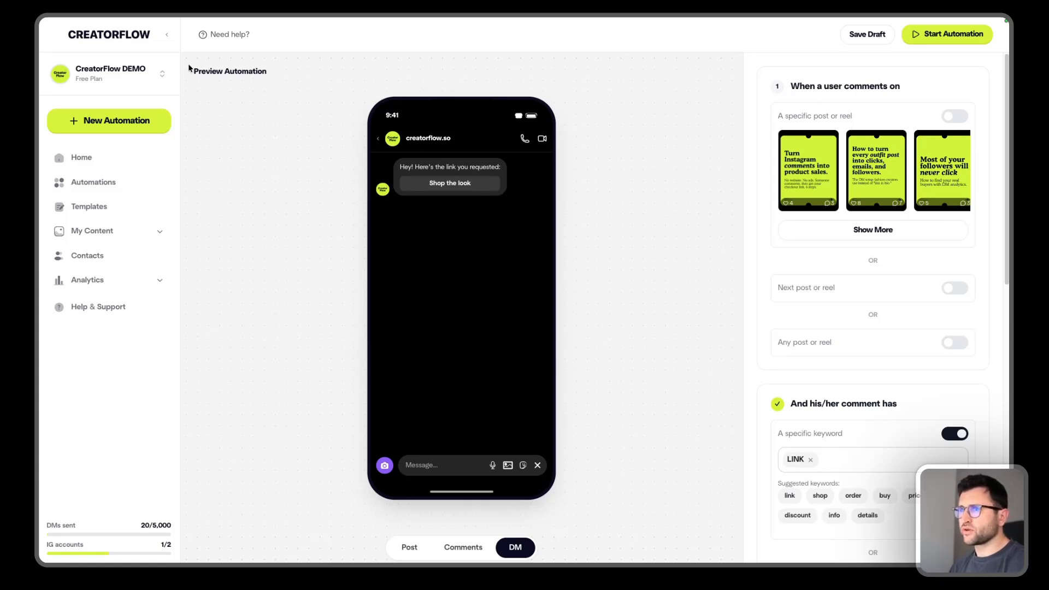
drag(193, 70, 276, 76)
click(324, 382)
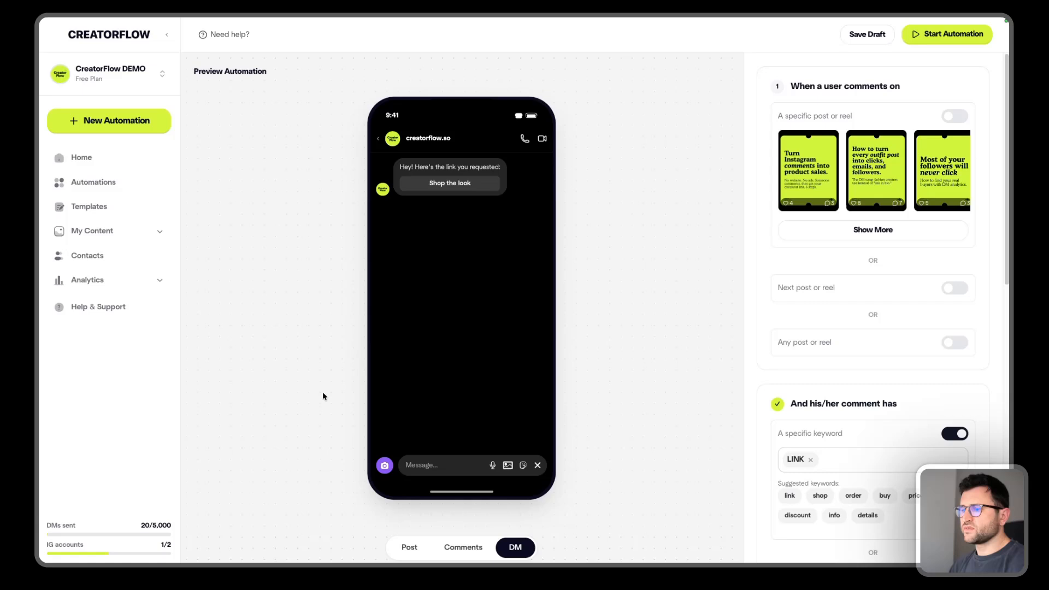
click(409, 551)
click(464, 552)
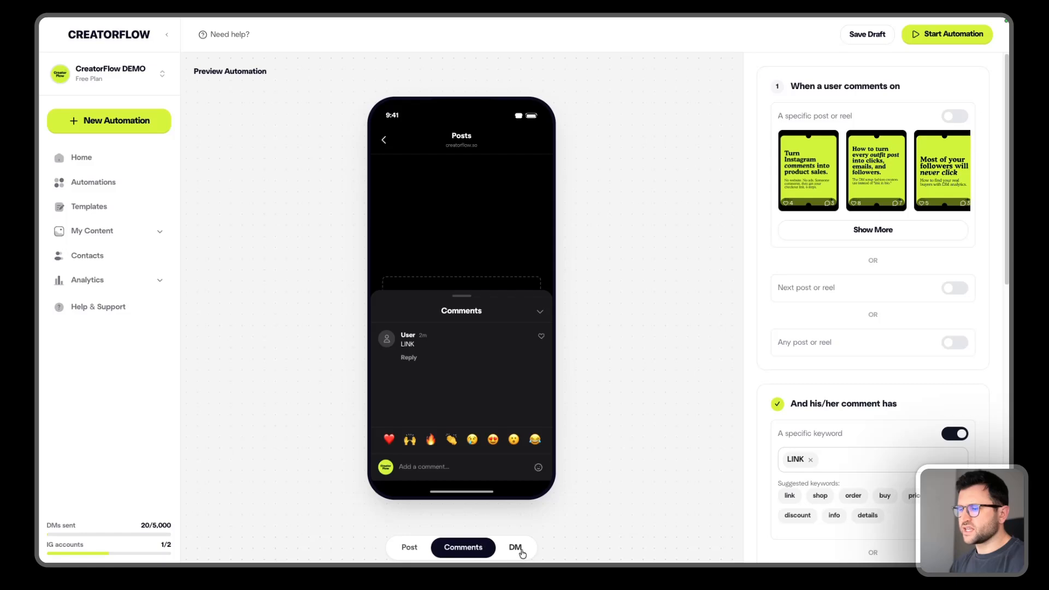
click(522, 553)
click(421, 552)
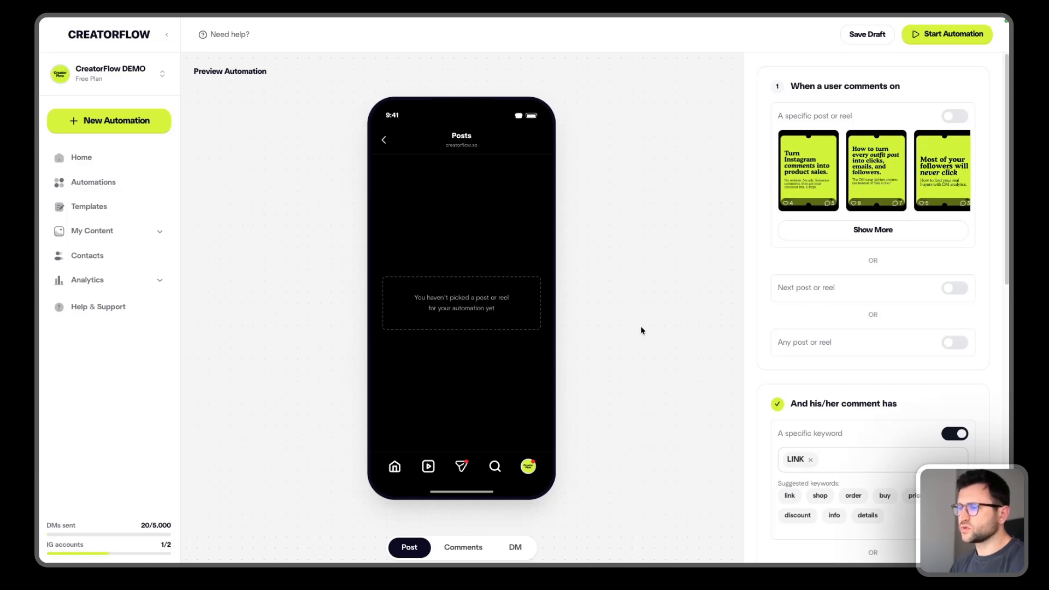
Set the "Turn Instagram comments into product sales" post as the comment trigger and check its post and comments previews
click(803, 161)
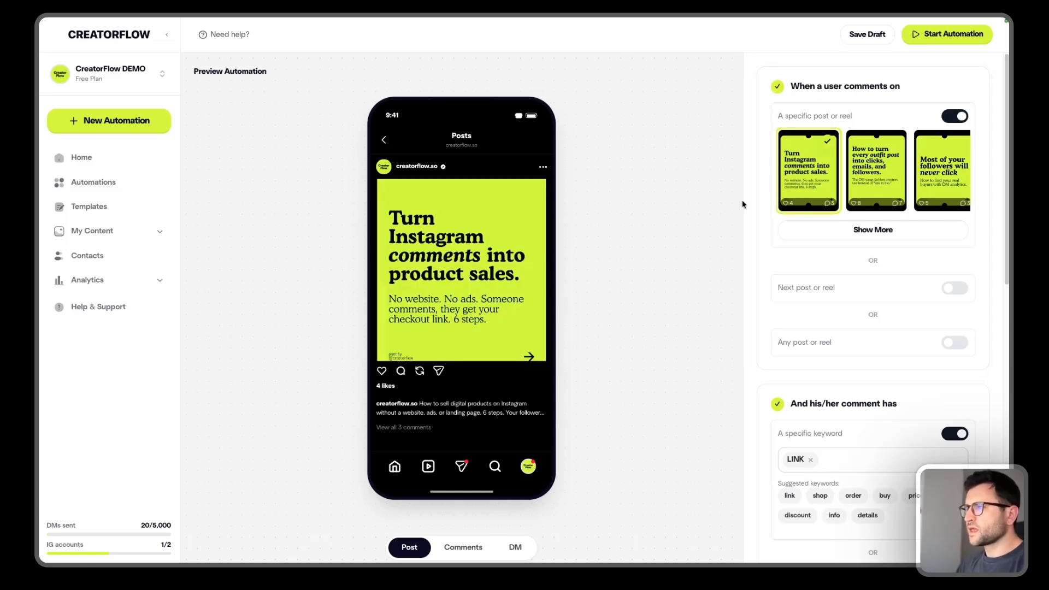
click(438, 548)
click(409, 547)
click(463, 547)
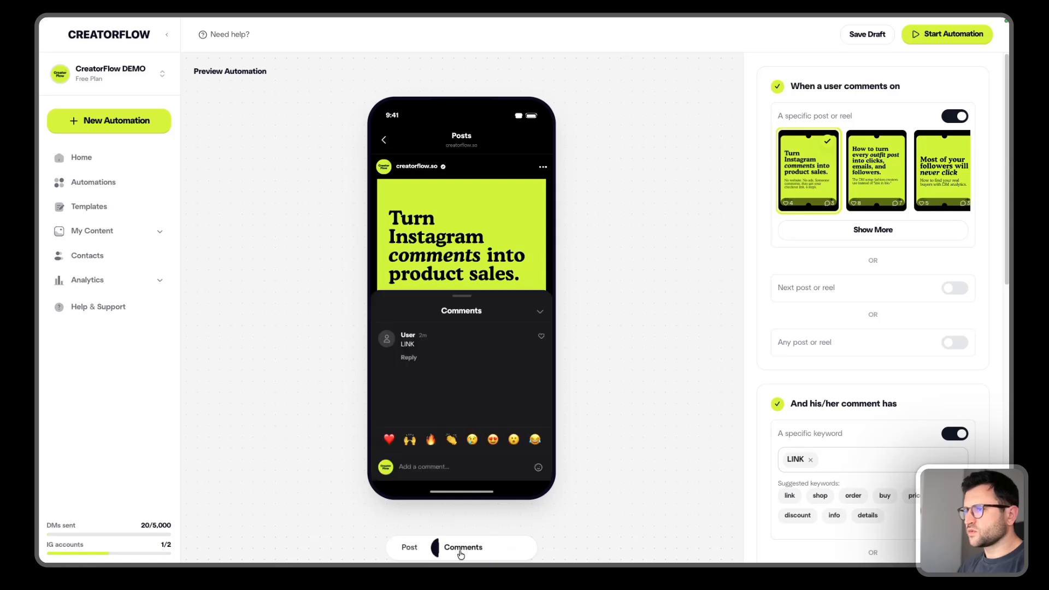
click(408, 548)
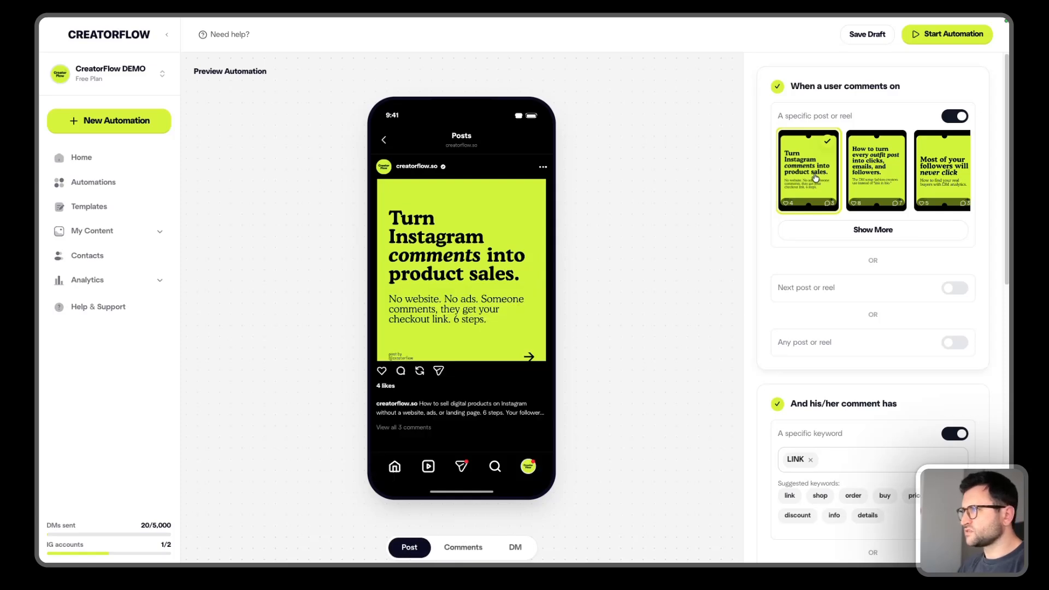
Replace the LINK trigger keyword with DEMO
scroll(814, 180, down, 1)
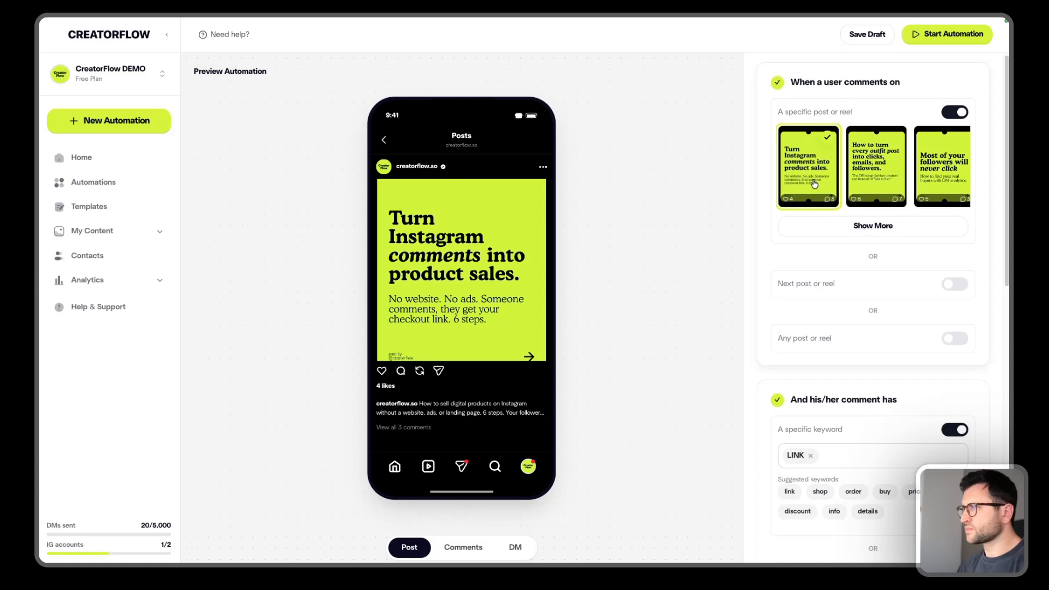
scroll(819, 227, down, 3)
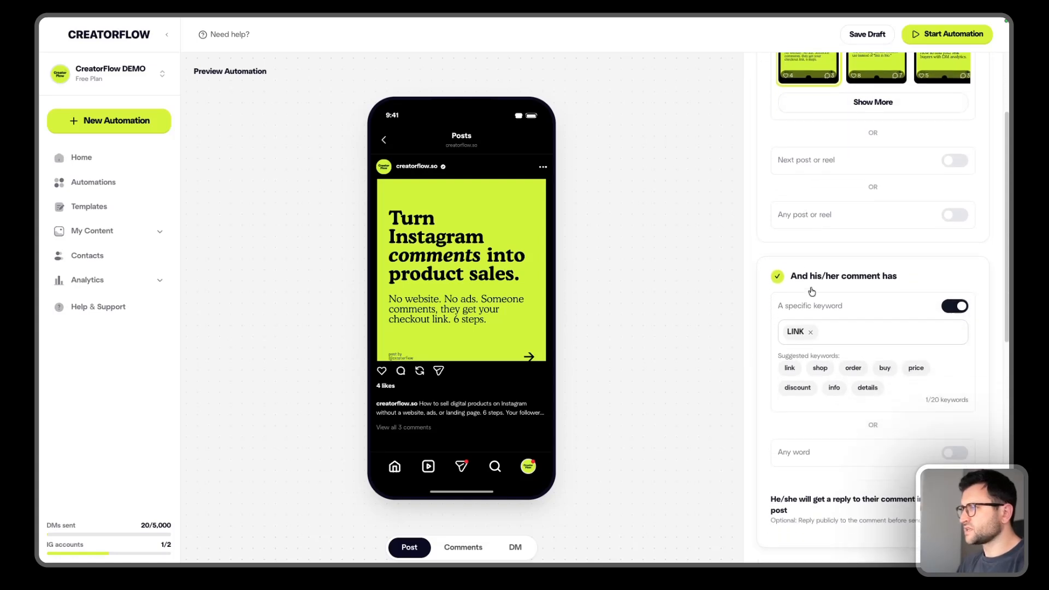
click(824, 334)
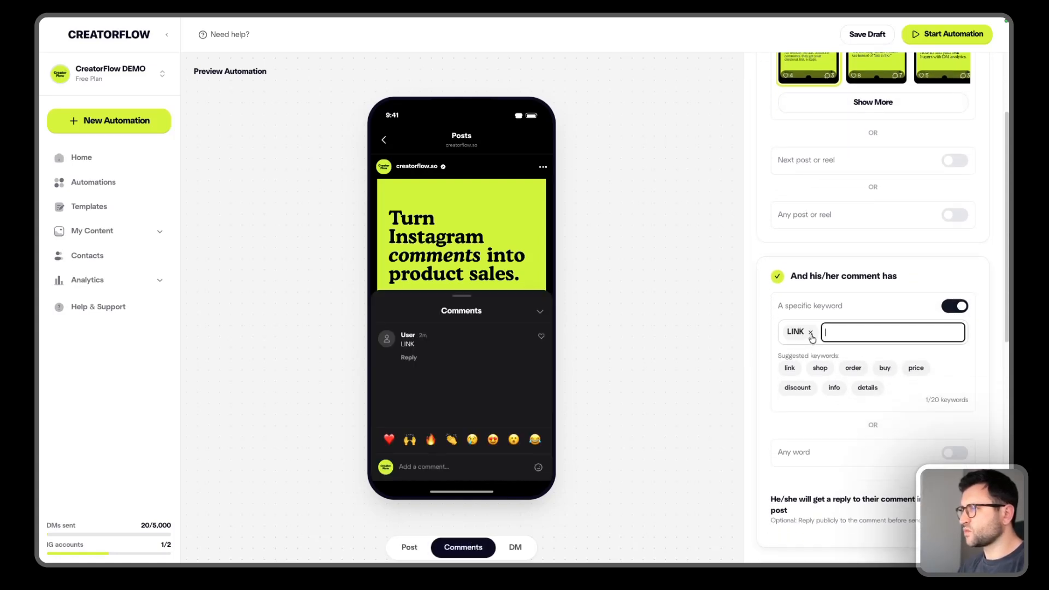
click(811, 333)
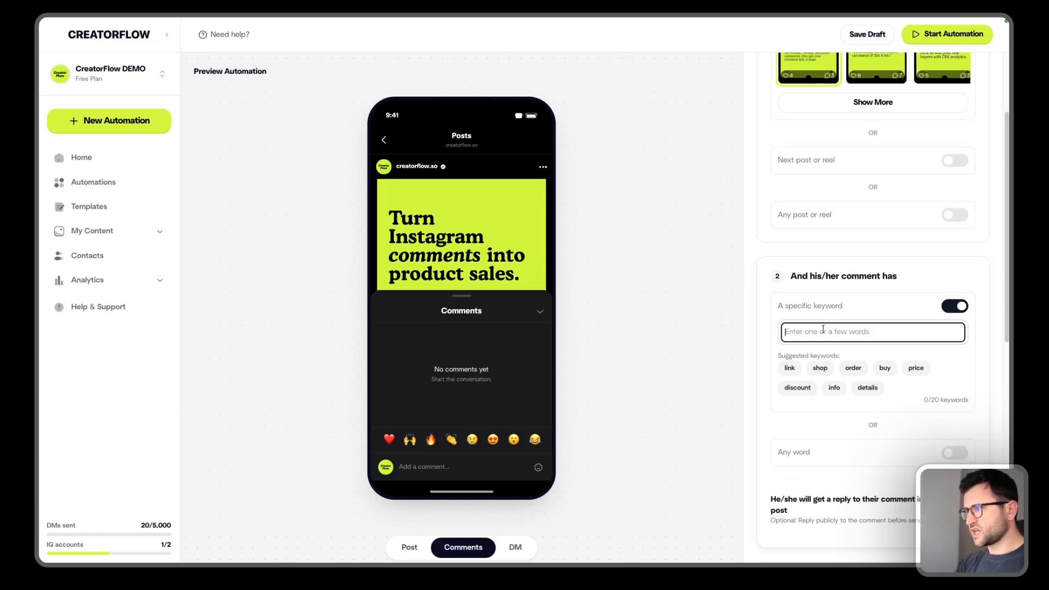
text(DEMO)
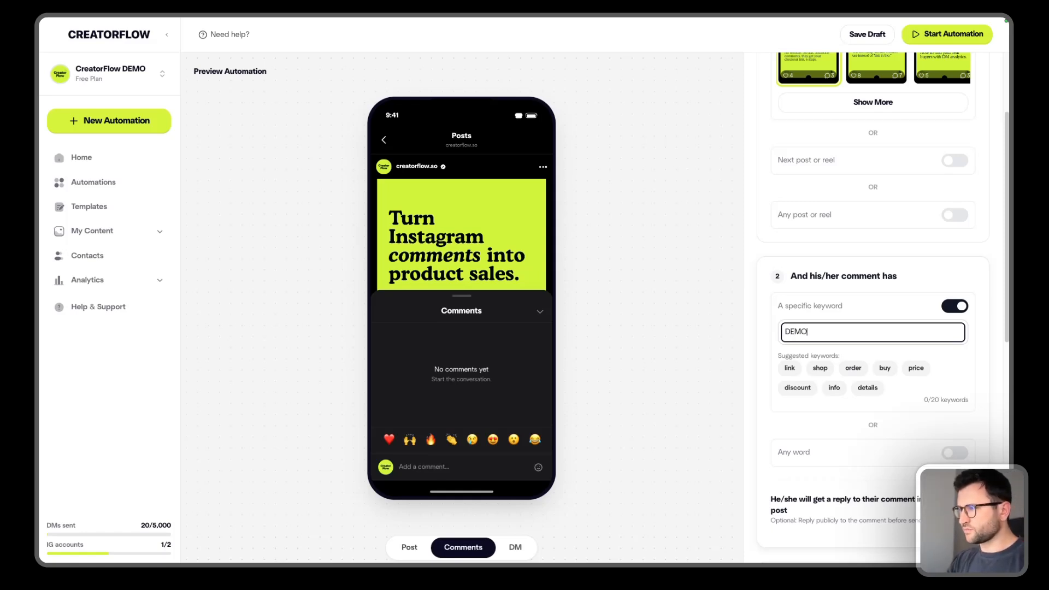
key(Return)
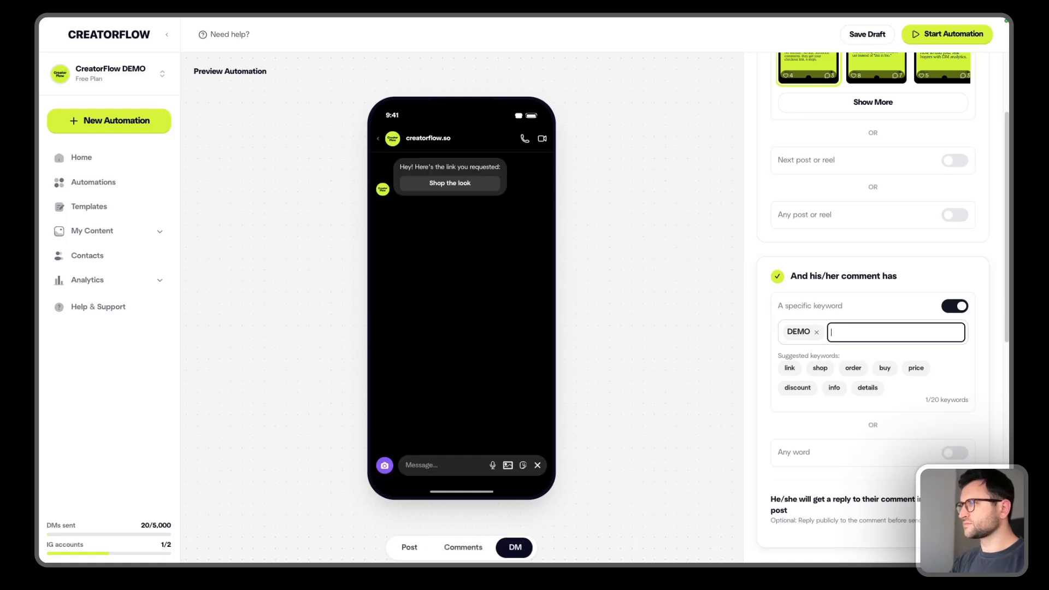
click(673, 296)
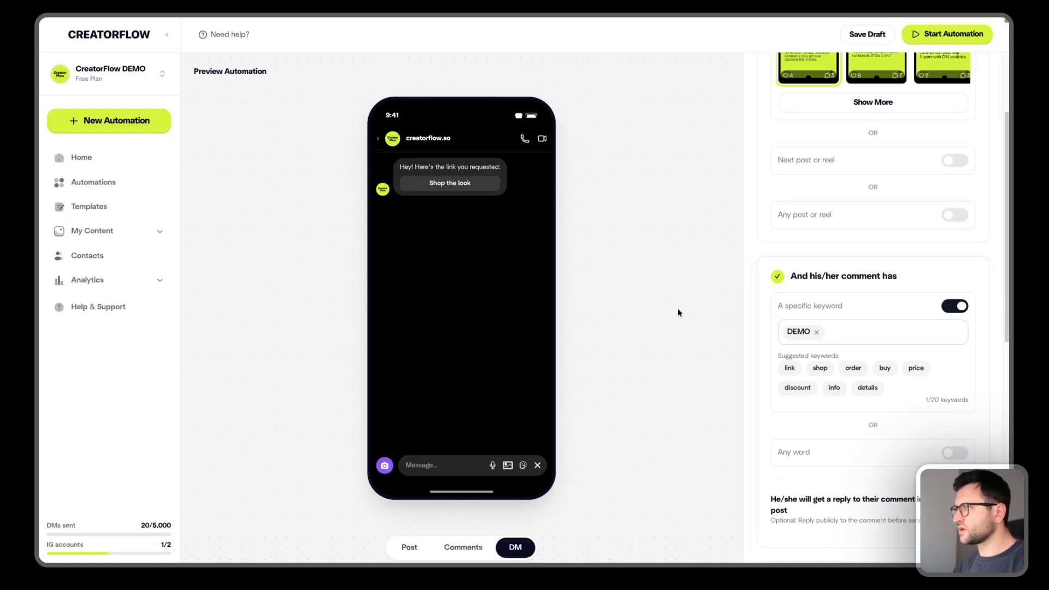
Enable the public reply to comments on the post and enter "Thanks" as the reply message
scroll(820, 218, up, 2)
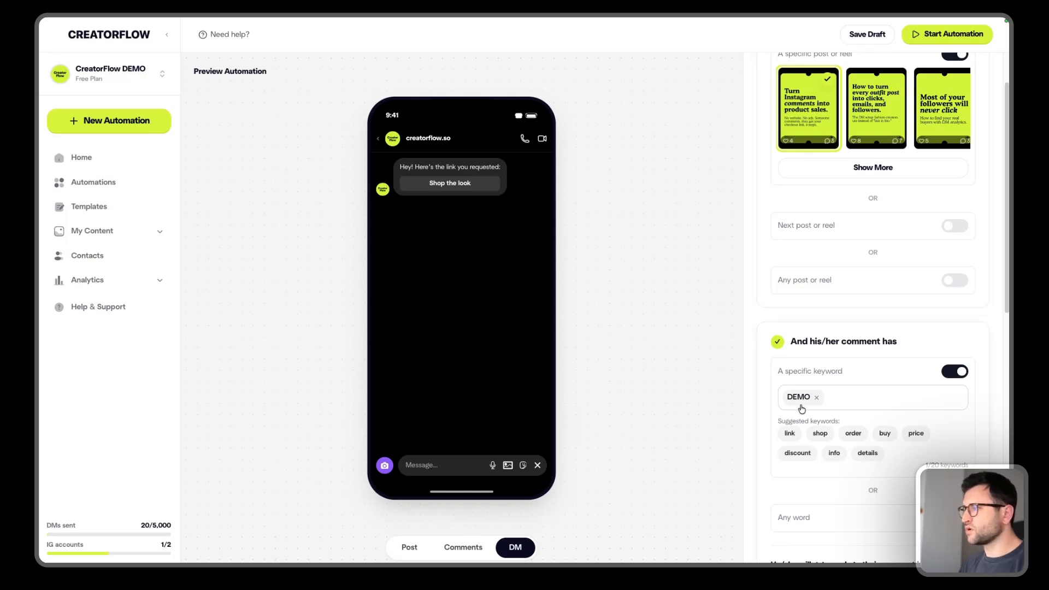
scroll(802, 407, down, 1)
scroll(801, 410, down, 5)
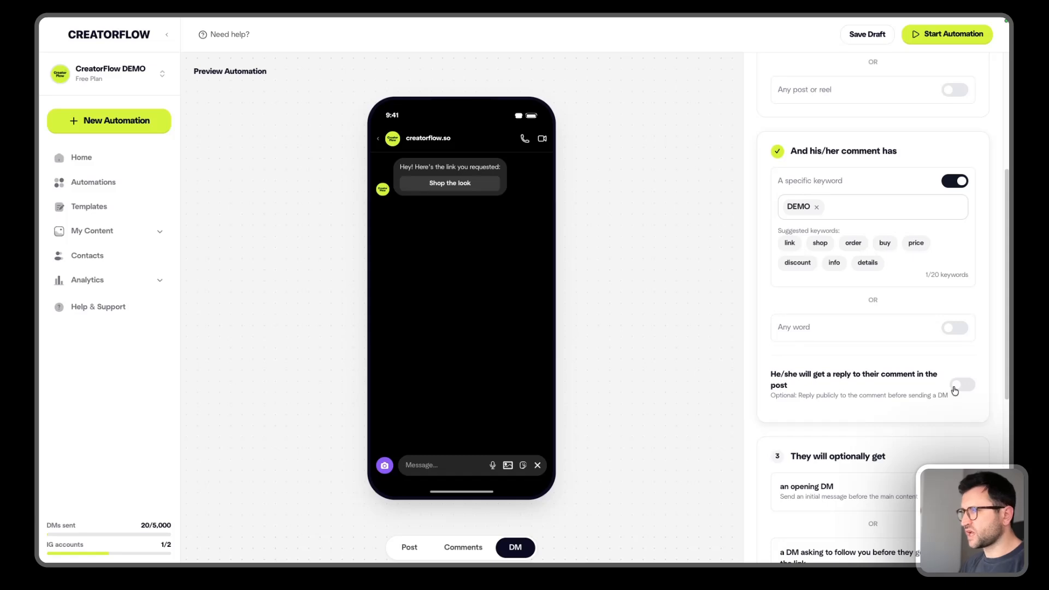
click(956, 386)
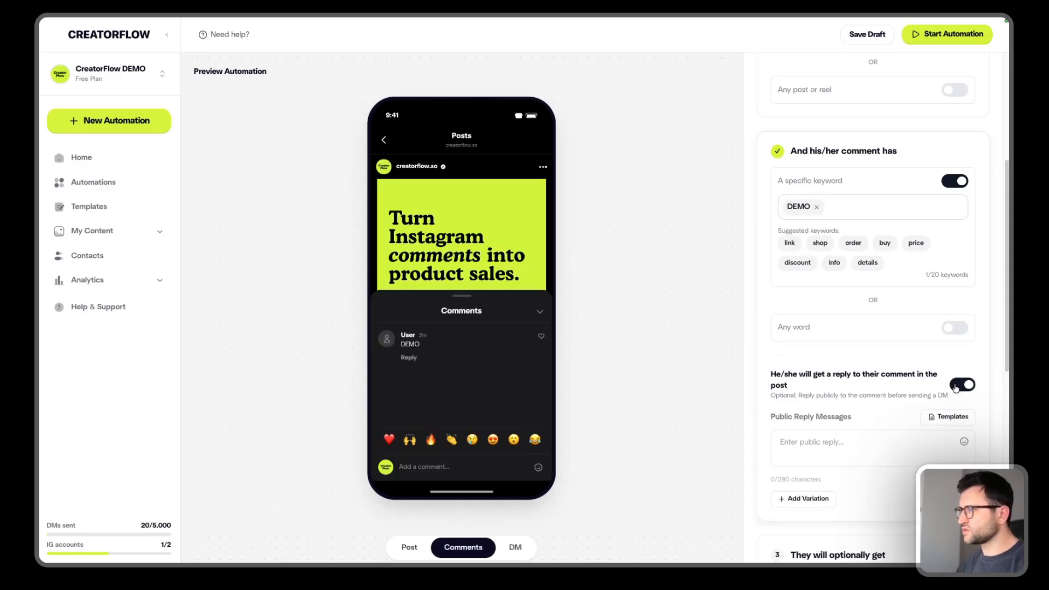
drag(833, 377, 926, 385)
scroll(863, 438, down, 1)
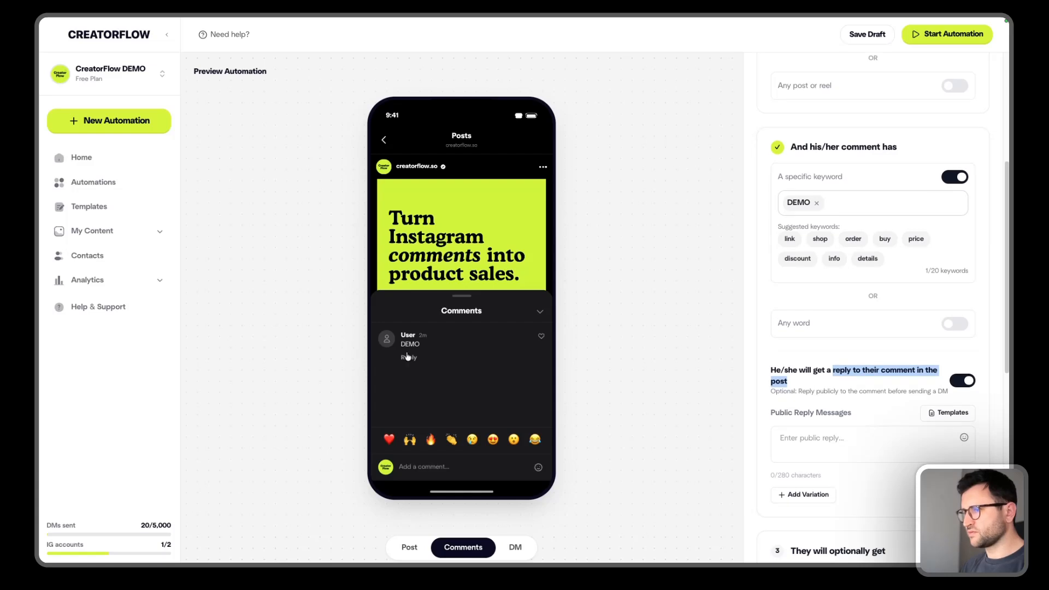
click(845, 445)
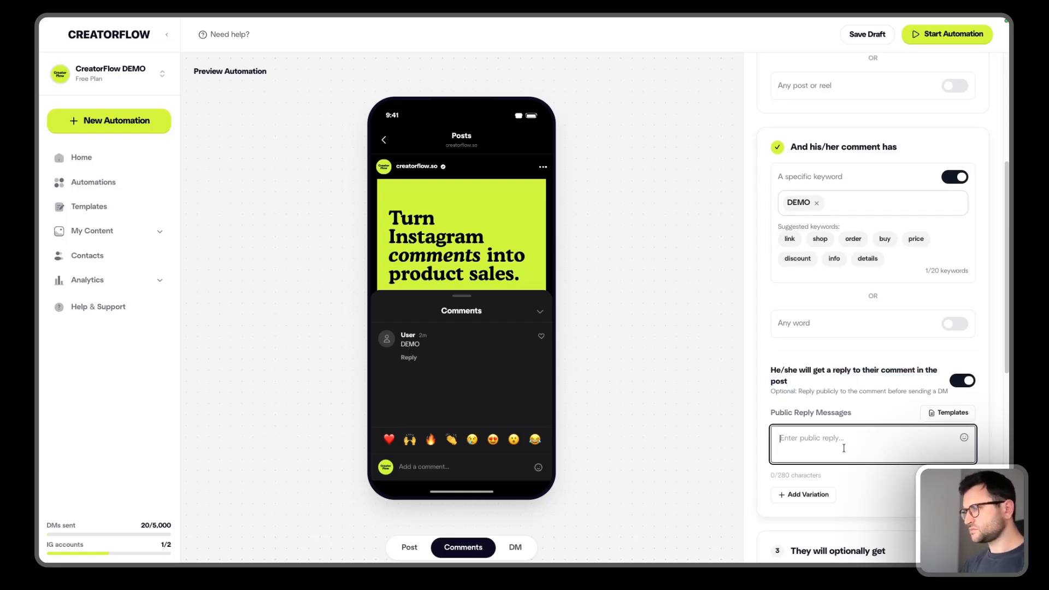
text(Thanks)
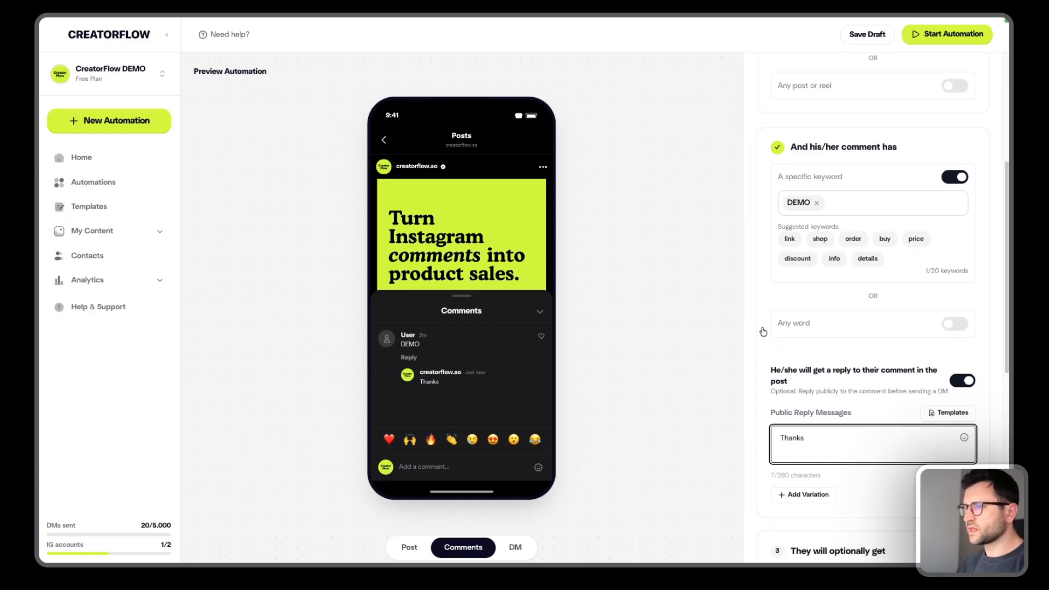
Add two more message variations to the public reply
click(803, 497)
scroll(820, 472, down, 3)
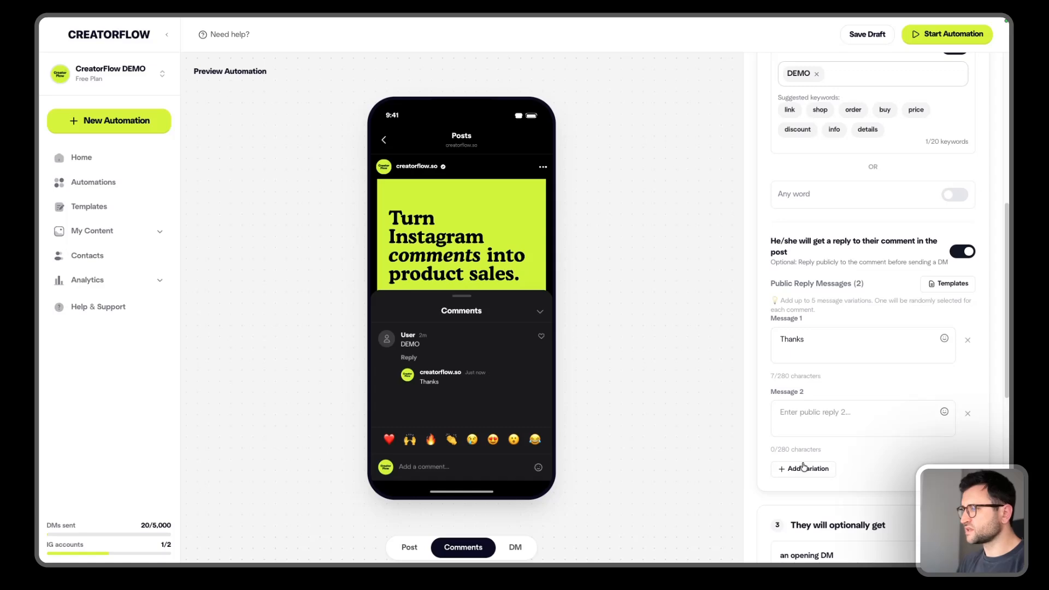
click(808, 468)
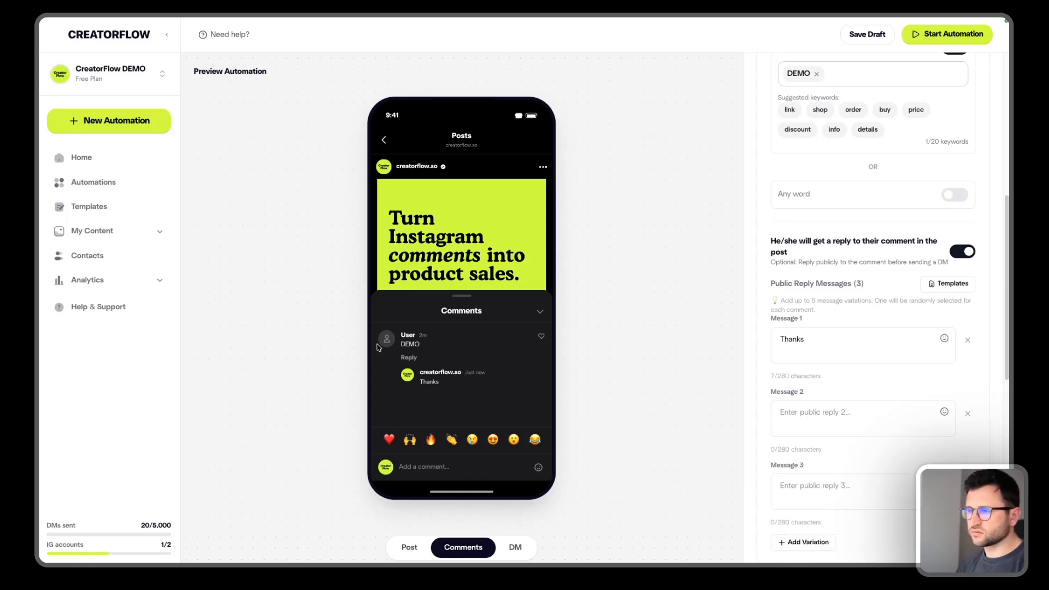
double_click(414, 346)
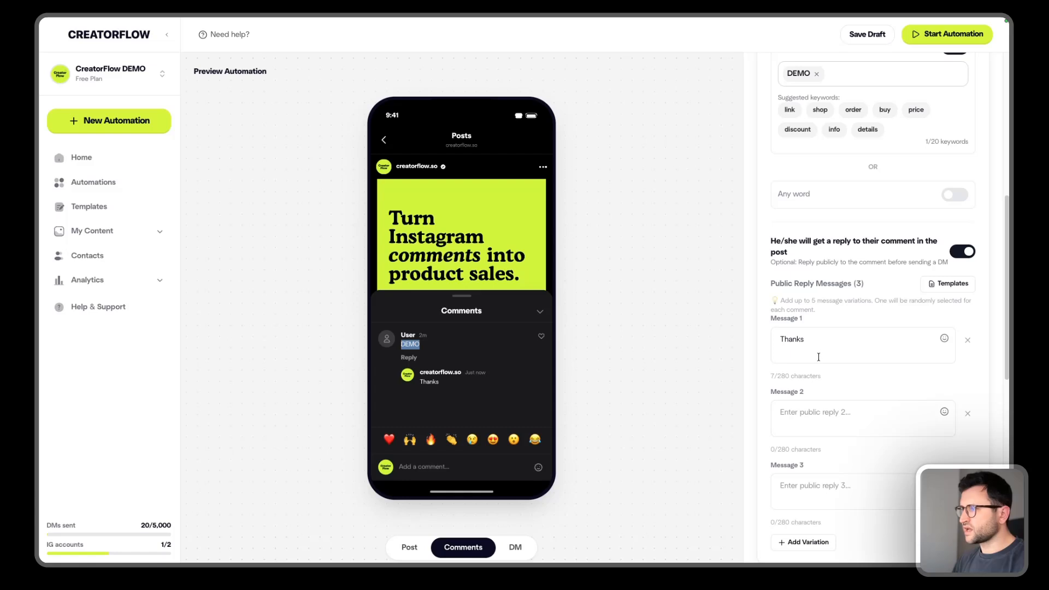
click(830, 419)
click(797, 493)
Fill public reply message 3 from the Message Sent template and enter "Check your DMs" as message 2
click(949, 284)
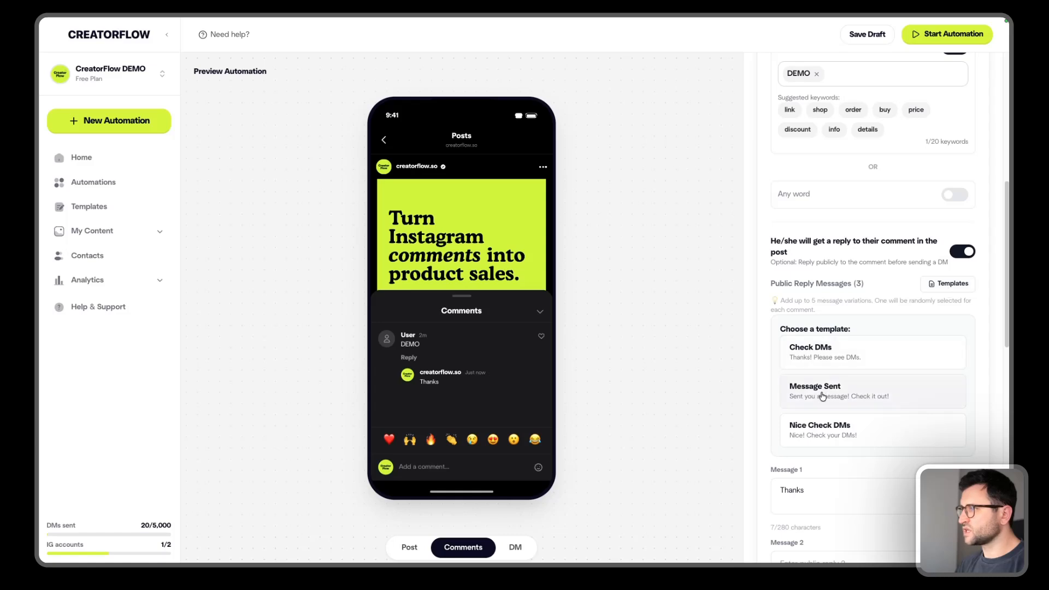
click(846, 398)
scroll(852, 426, down, 1)
click(847, 391)
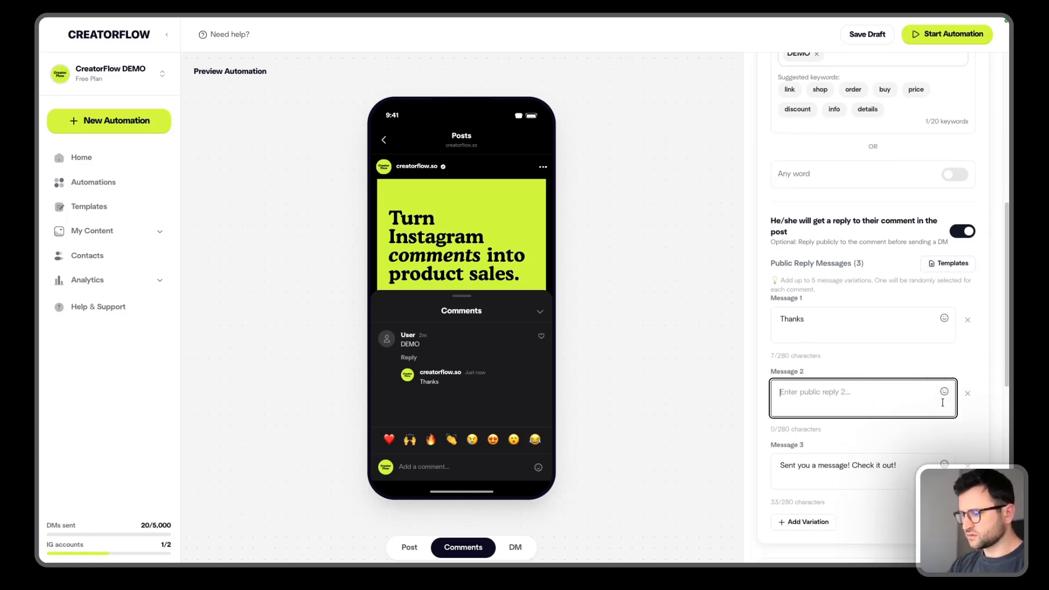
text(Check your DMs)
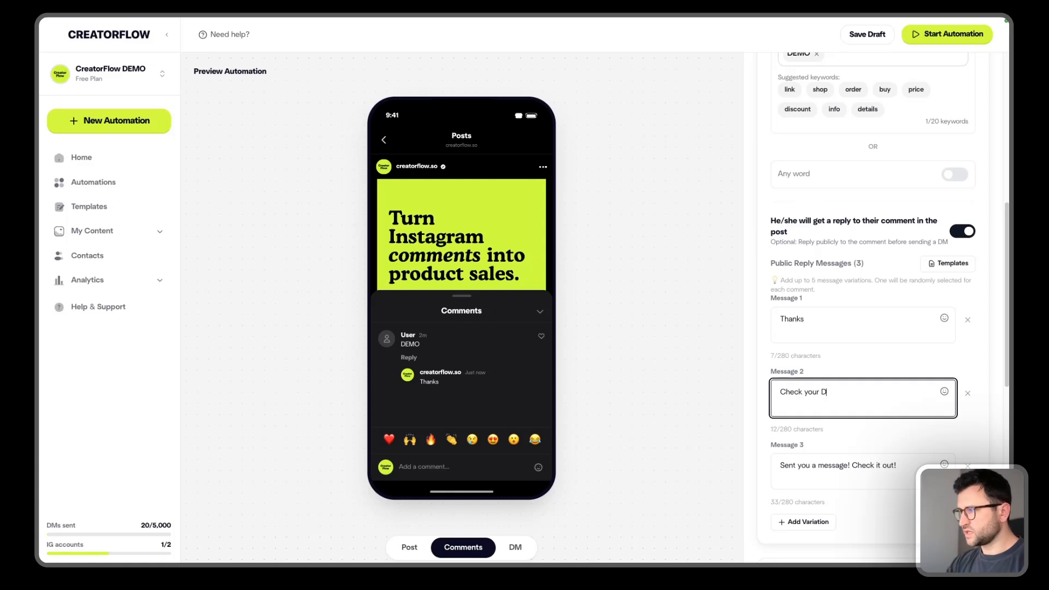
click(822, 334)
Turn on the optional opening DM and review its default message in the preview and the editor
scroll(820, 337, down, 6)
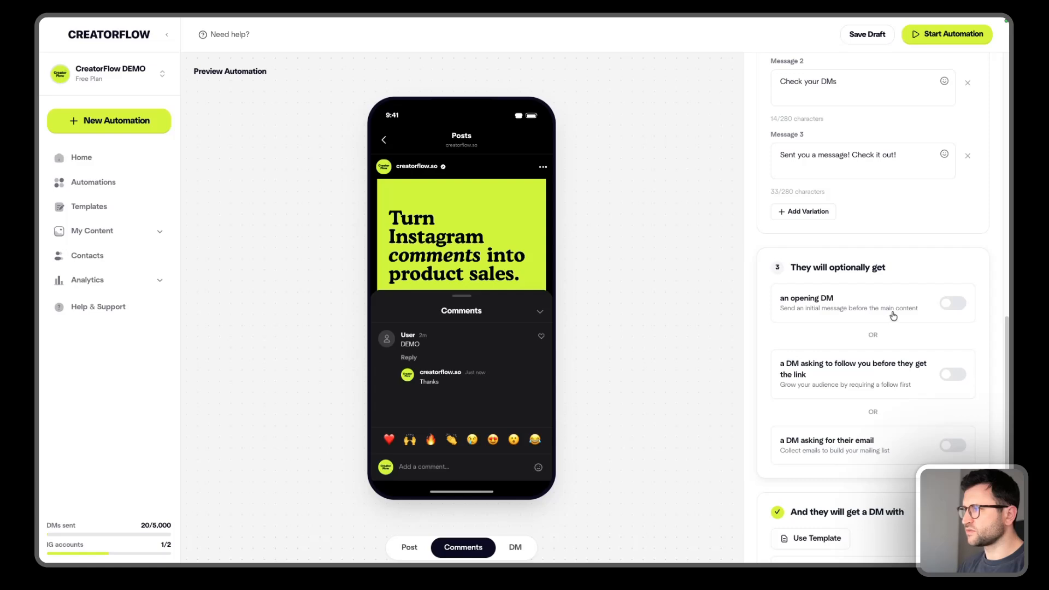
click(961, 307)
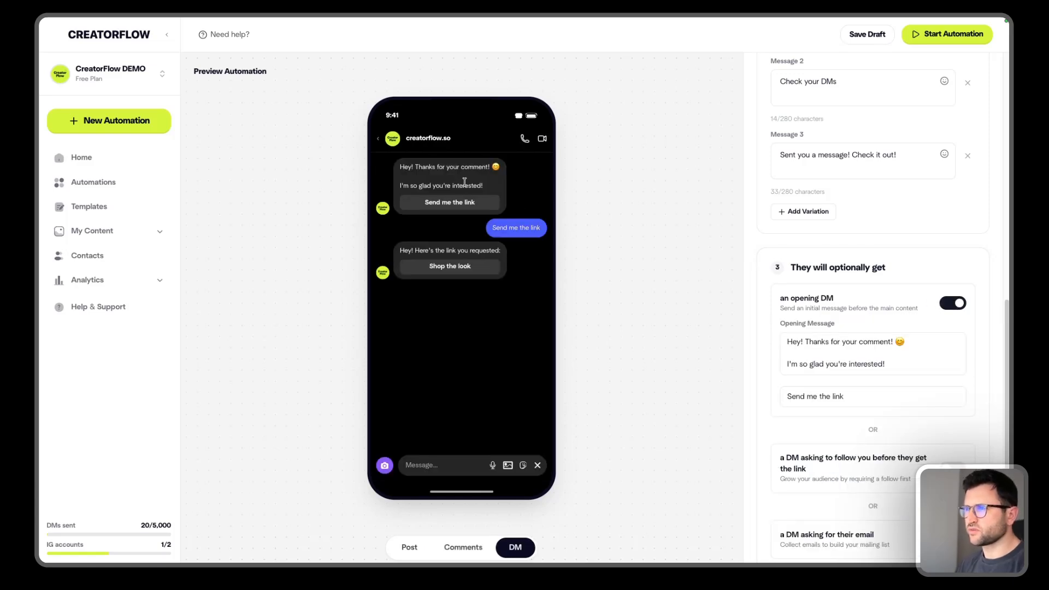
drag(399, 167, 481, 178)
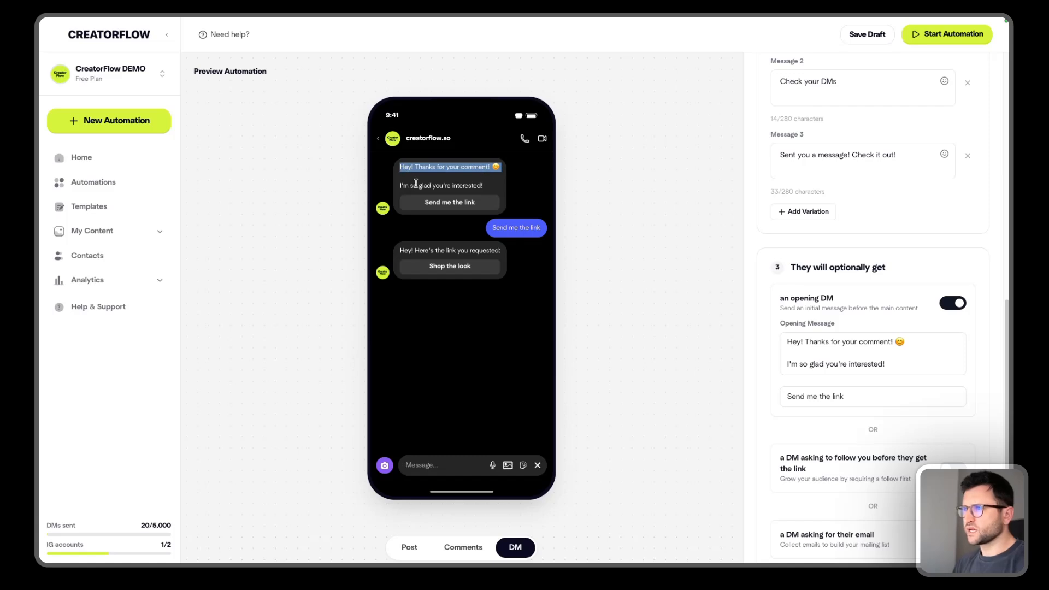
drag(418, 185, 483, 185)
click(858, 359)
key(ctrl+a)
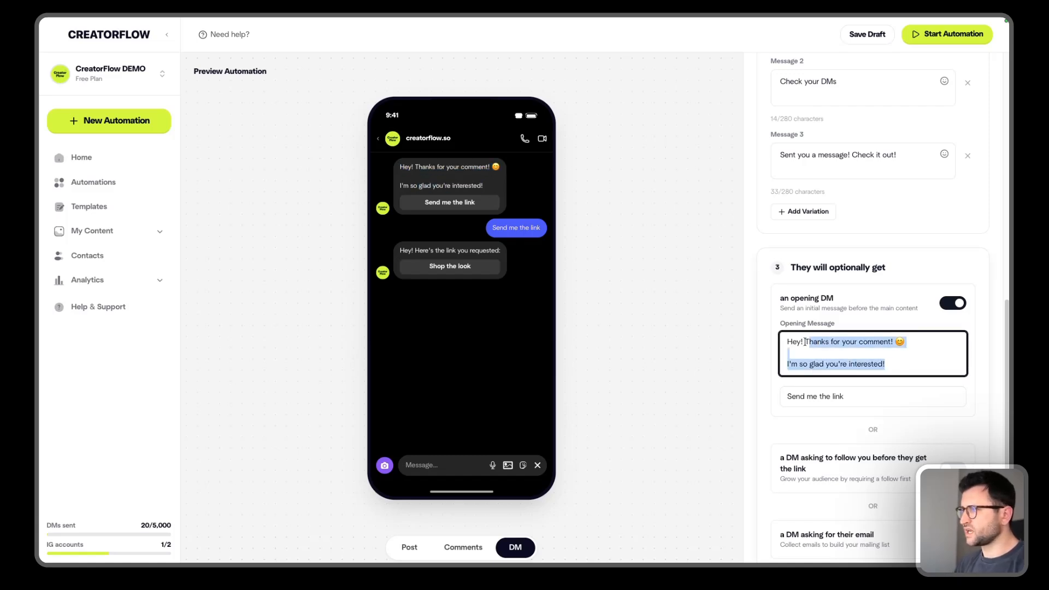
Clear the opening DM's button text and turn the opening DM off
click(840, 394)
key(ctrl+a)
key(BackSpace)
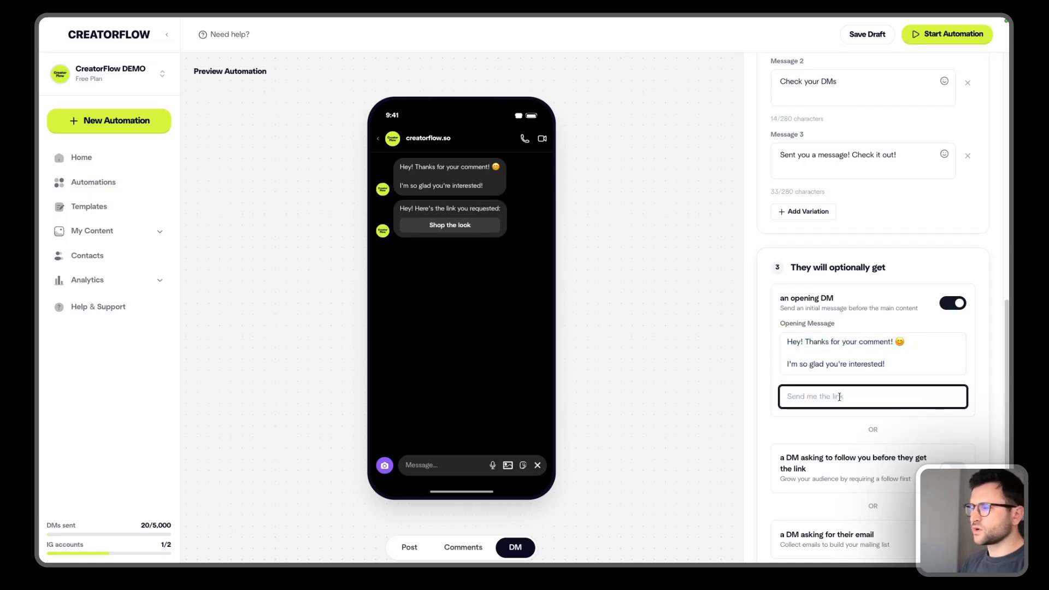
click(940, 304)
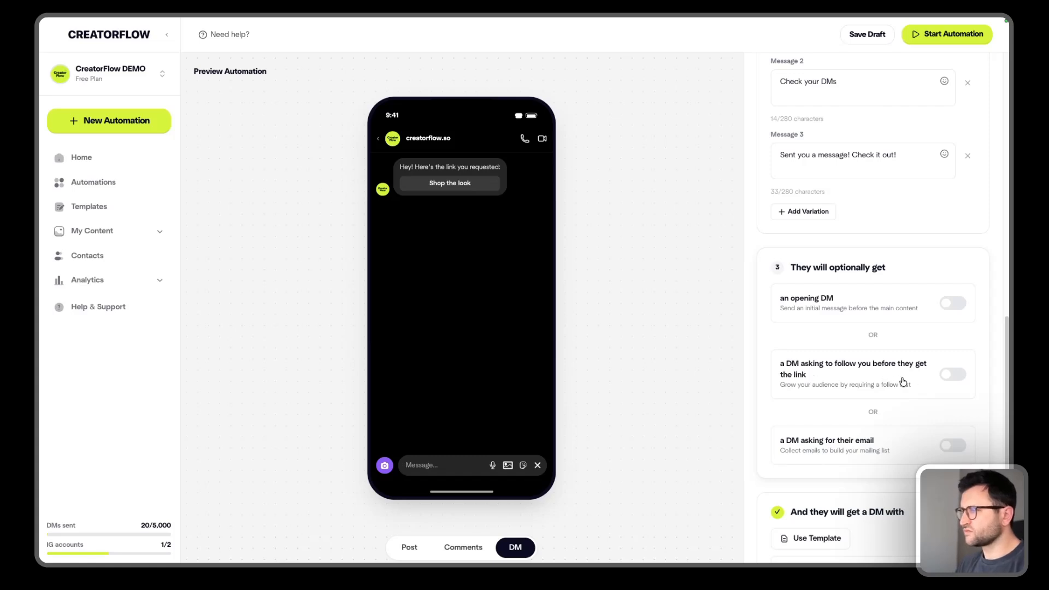
Turn on the DM asking people to follow before they get the link and review its Follow Gate Message
click(955, 376)
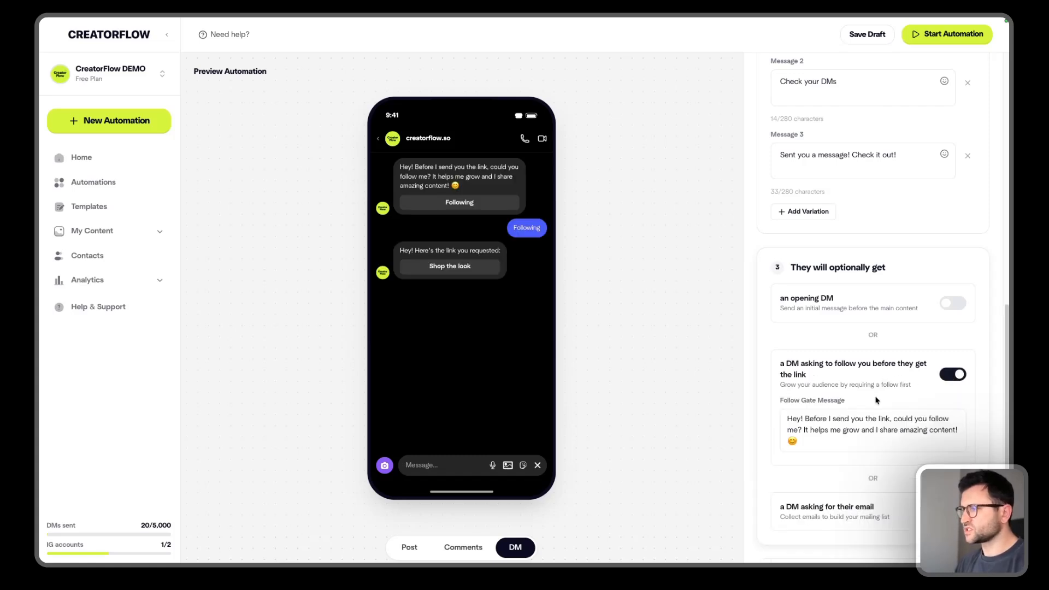
click(863, 426)
drag(868, 442, 767, 419)
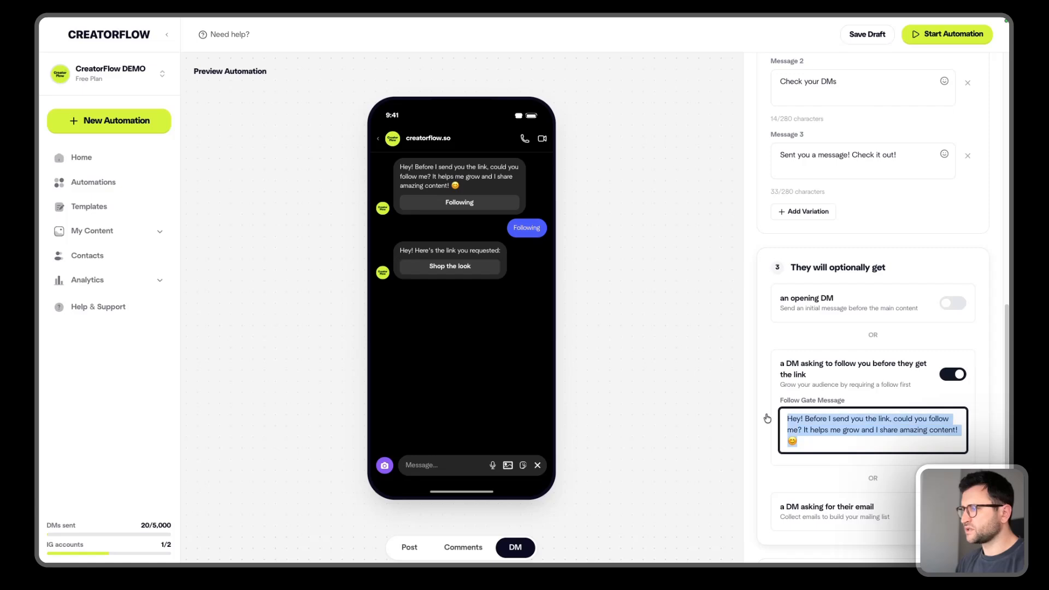
click(812, 421)
click(623, 255)
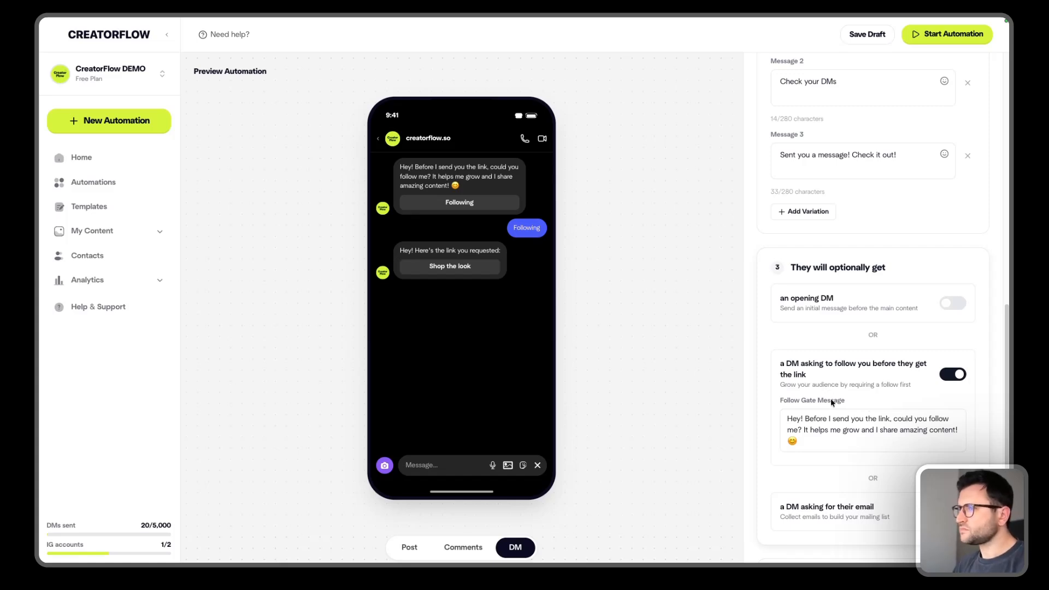
Switch the optional message from the follow request to the DM asking for their email and review its text
click(824, 444)
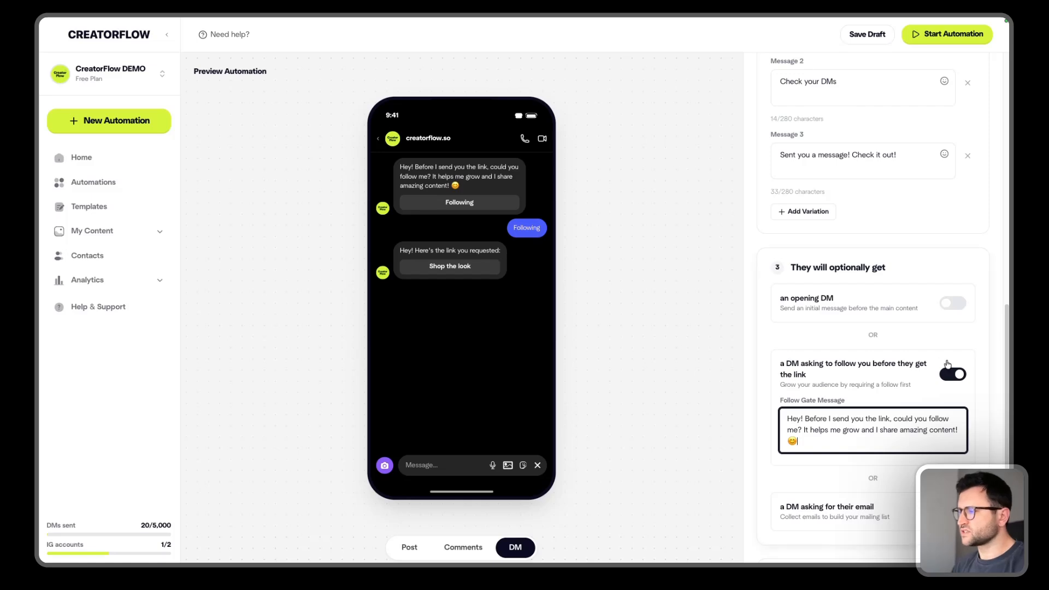
scroll(924, 426, down, 1)
click(967, 355)
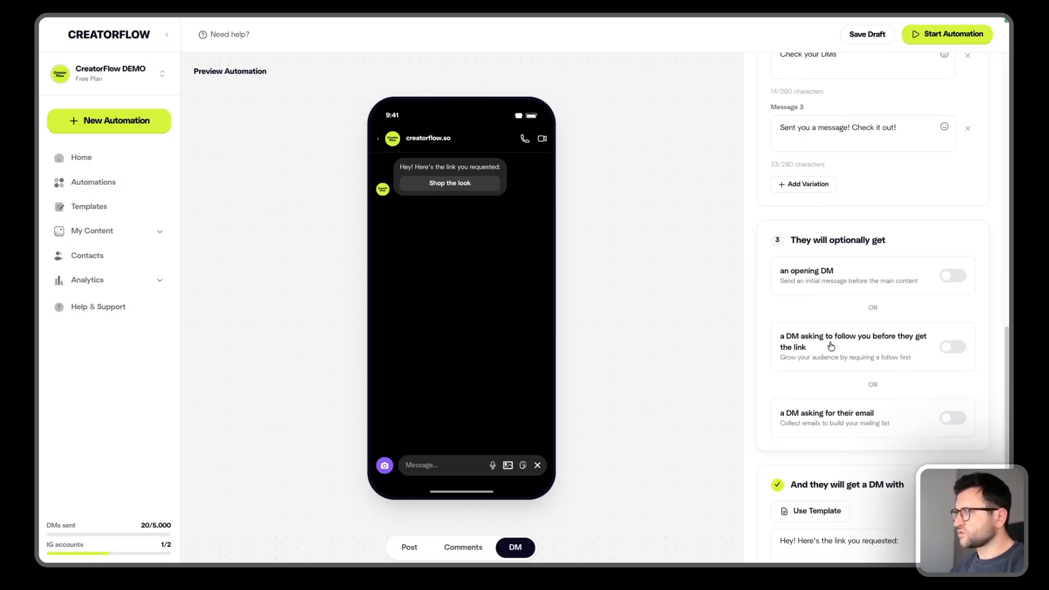
click(954, 419)
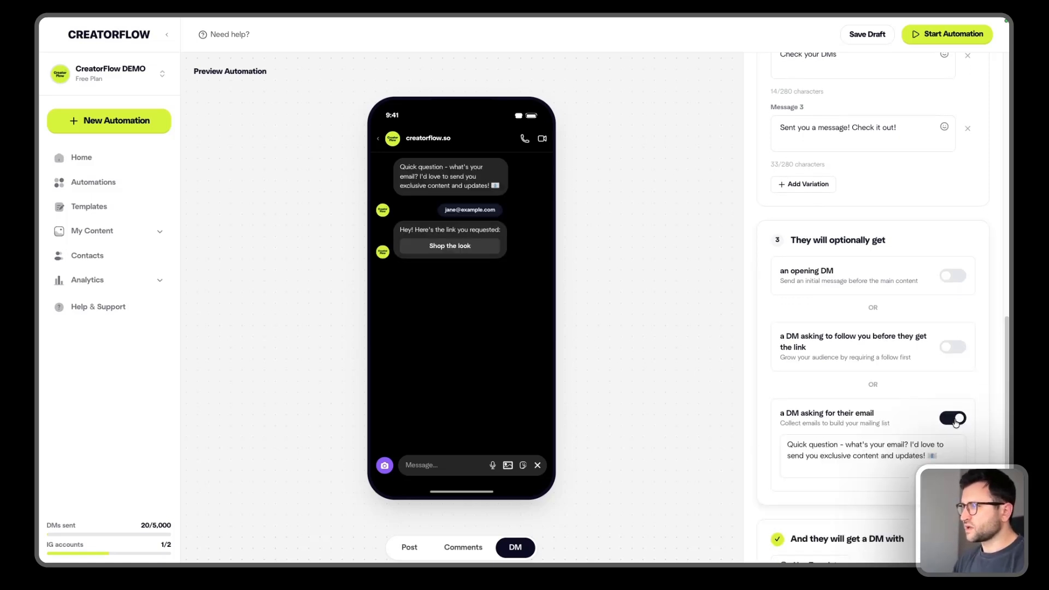
click(858, 447)
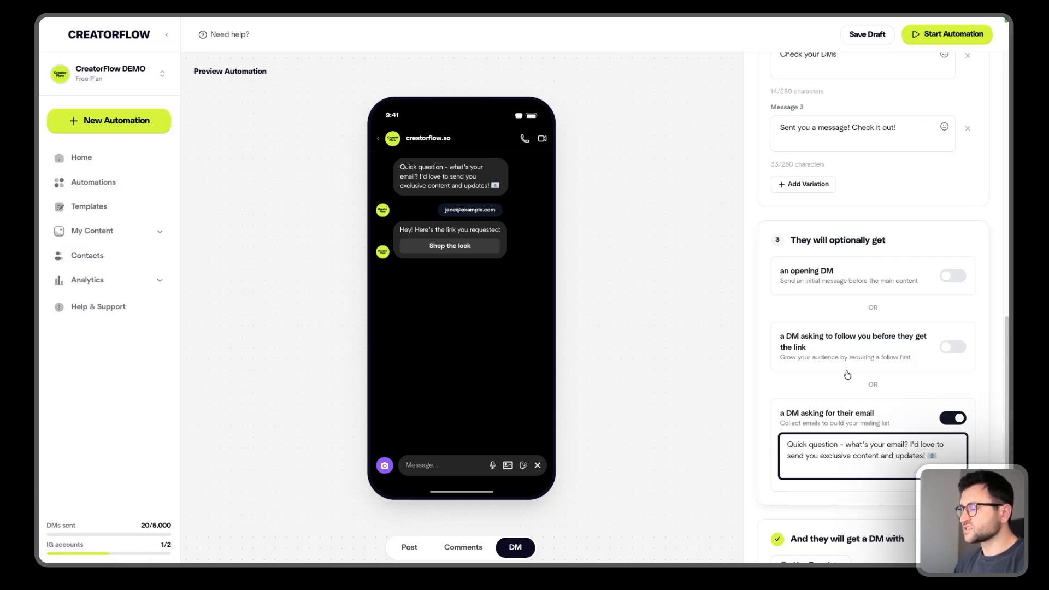
Turn the DM asking people to follow back on in place of the email request
scroll(850, 373, down, 3)
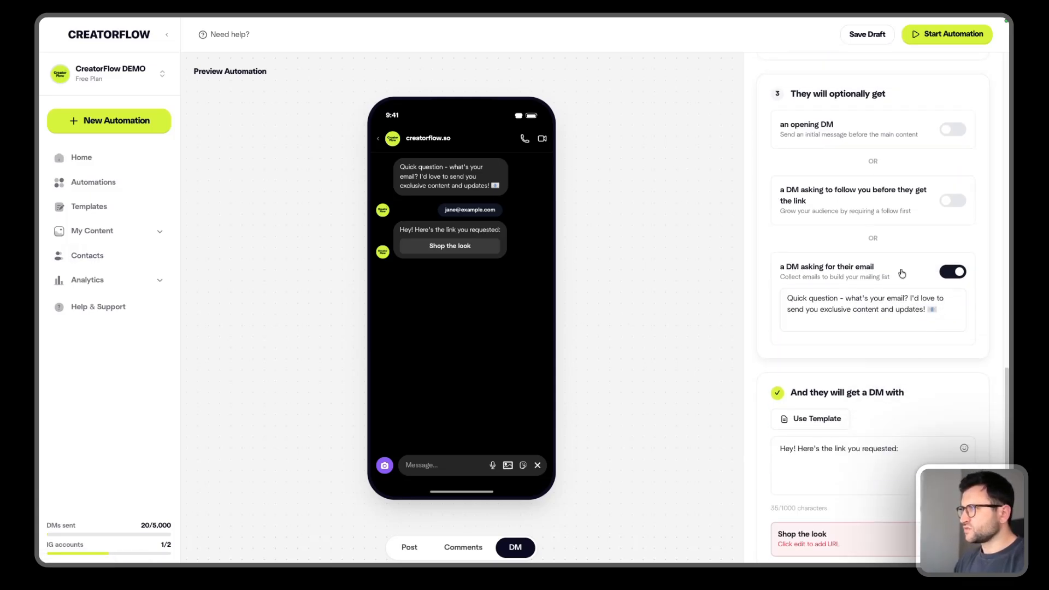
scroll(909, 270, up, 1)
click(960, 232)
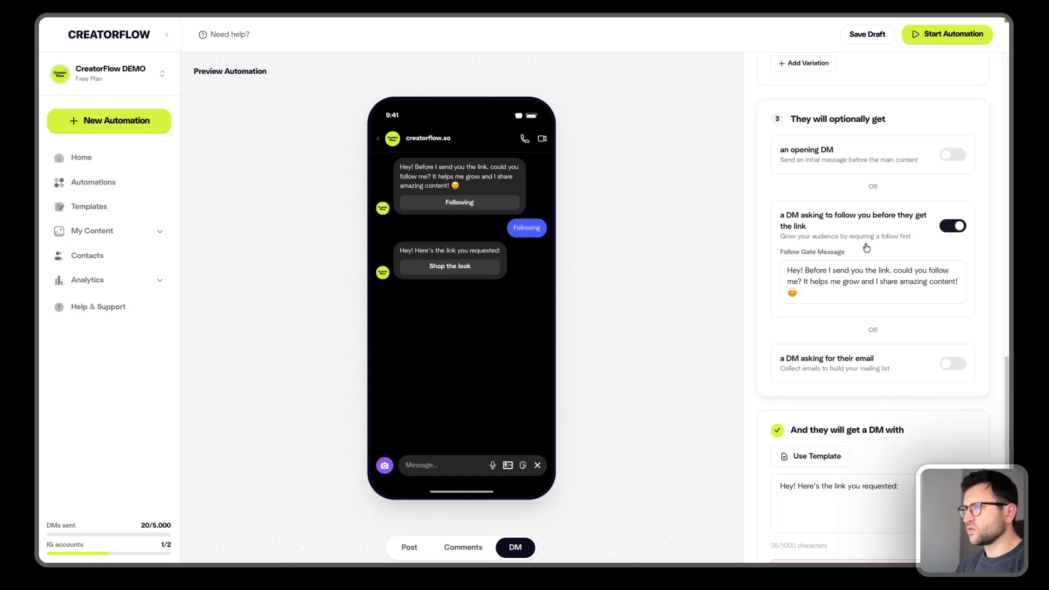
Replace the final DM's text with the template that begins "Your free guide is ready!"
scroll(852, 356, down, 2)
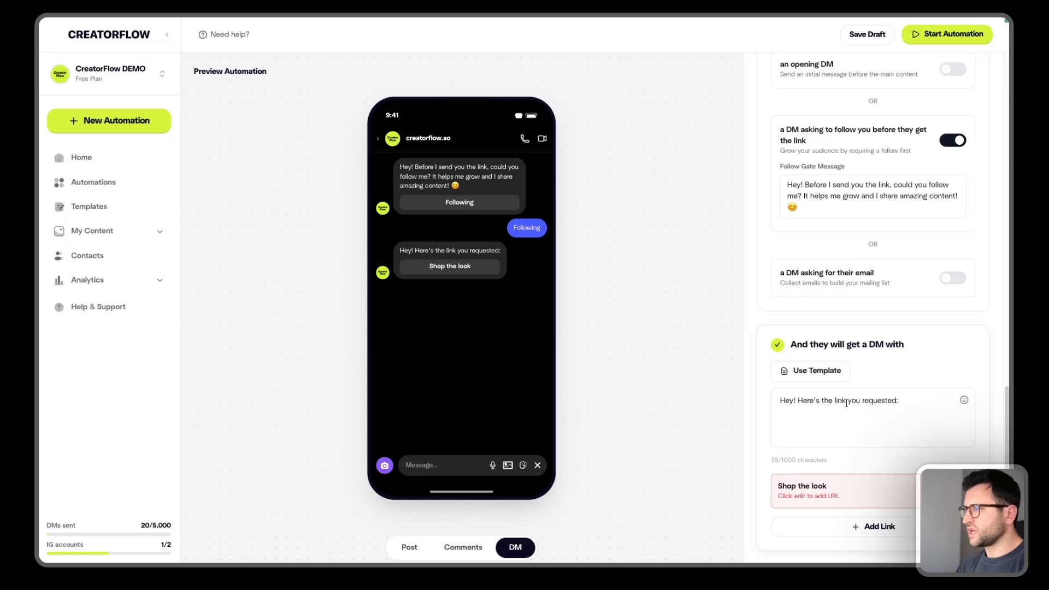
mouse_move(791, 403)
mouse_down()
mouse_move(900, 402)
mouse_move(772, 401)
mouse_up()
click(823, 376)
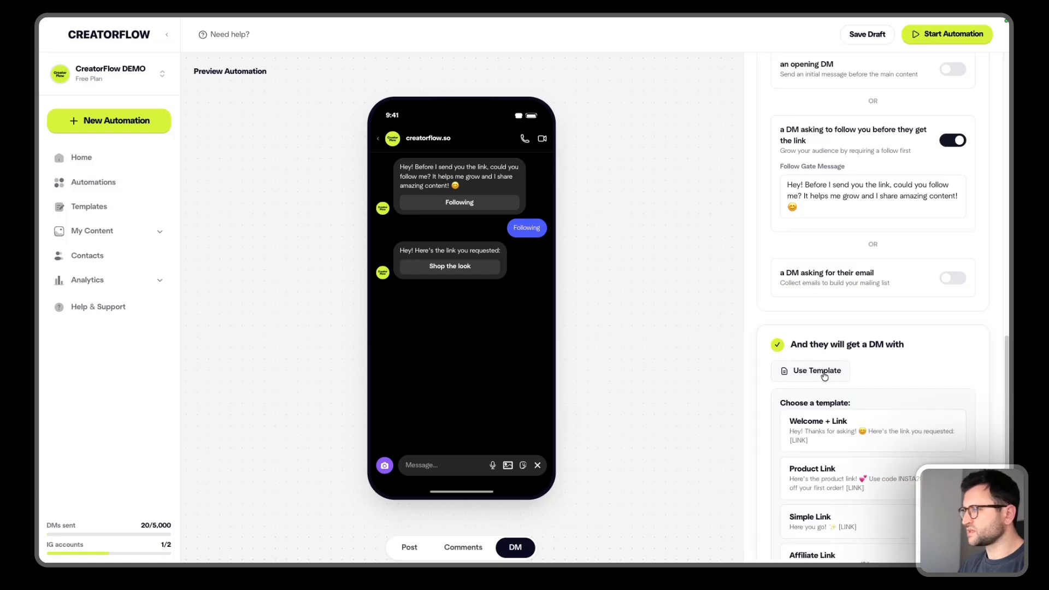
click(848, 407)
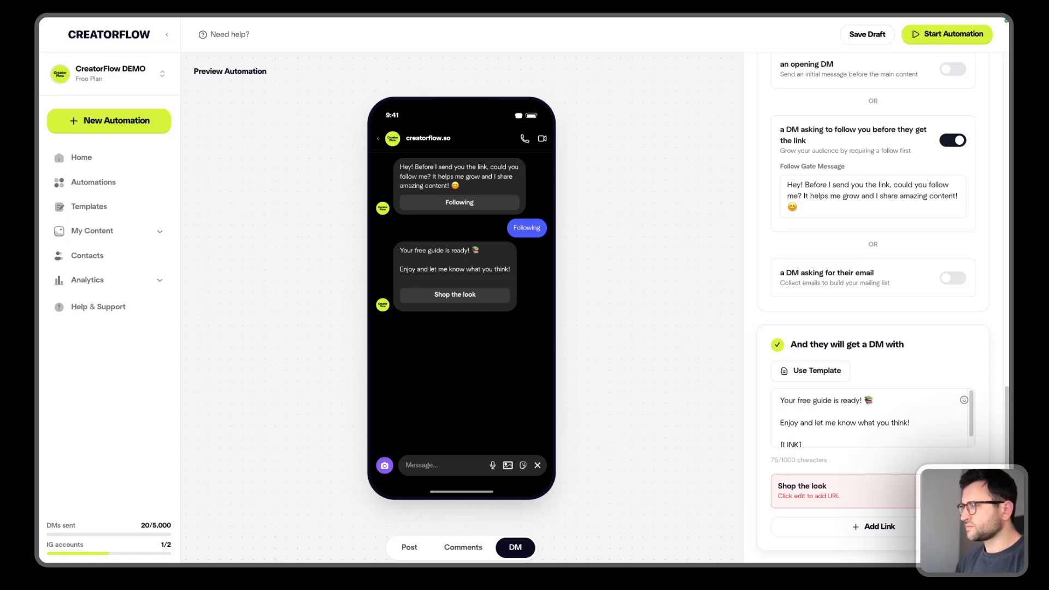
Open the final DM's "Shop the look" link for editing and set its title to "Here is a link"
click(874, 503)
click(475, 281)
triple_click(475, 281)
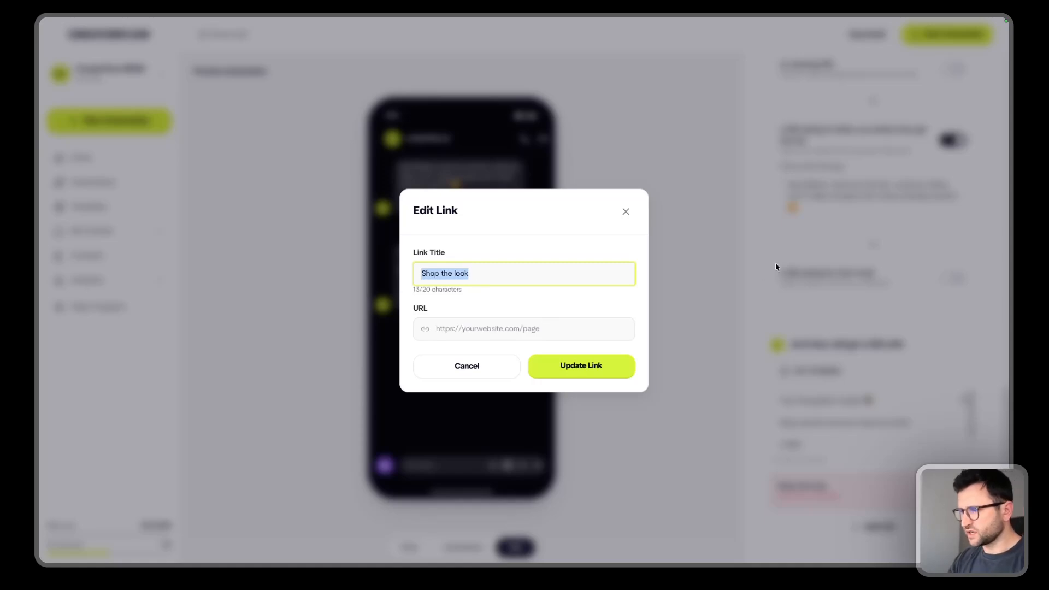
text(Here is a)
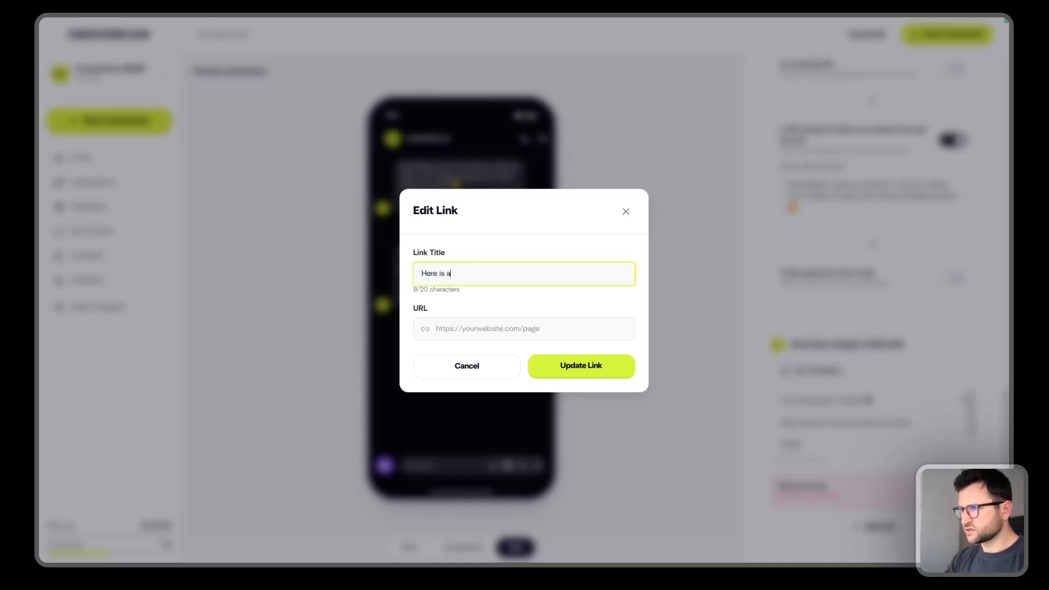
text( link)
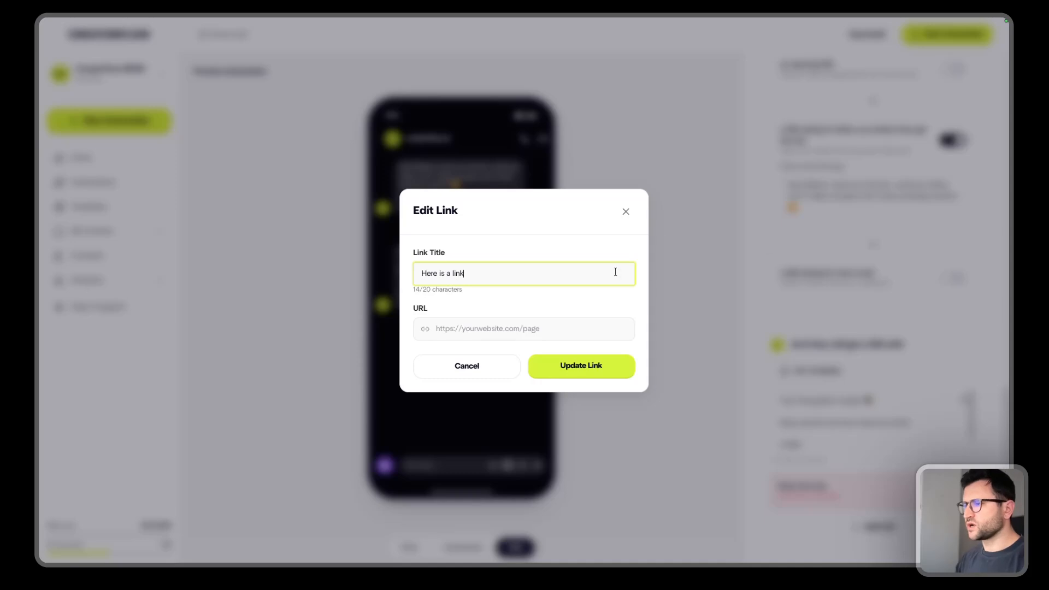
click(527, 329)
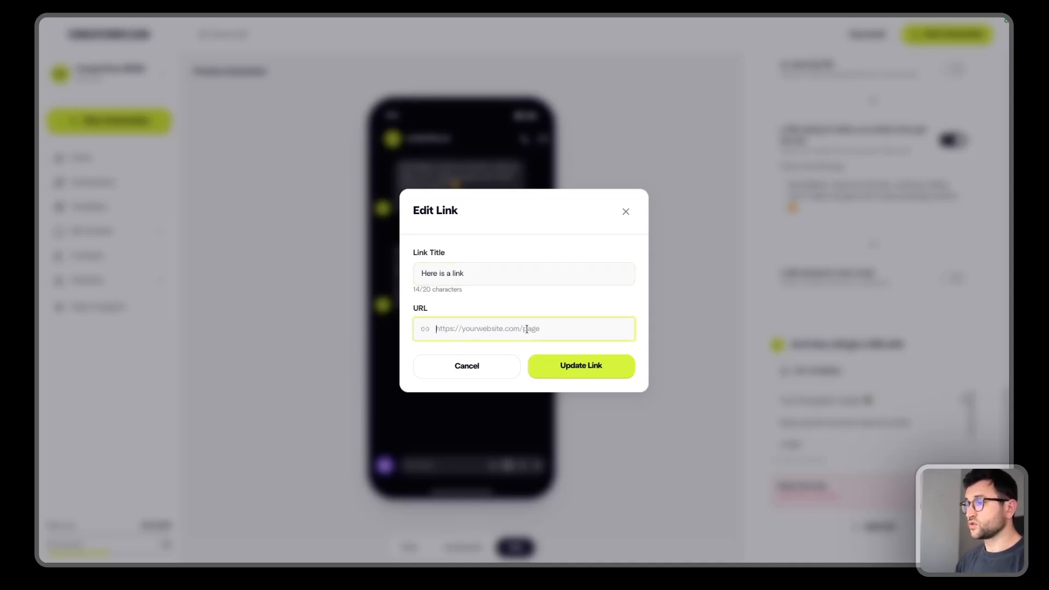
text(creat)
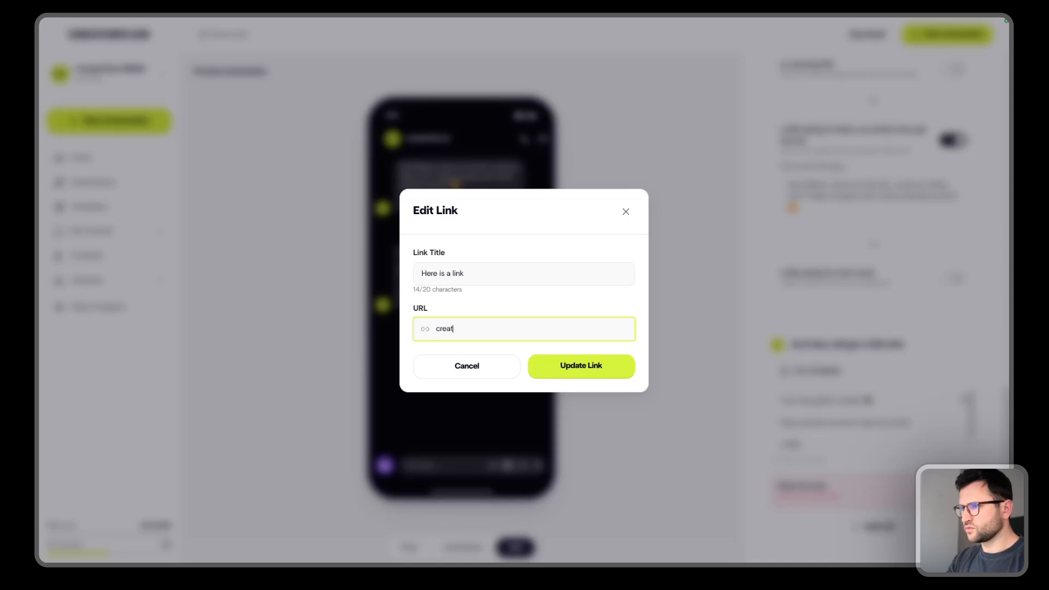
text(o)
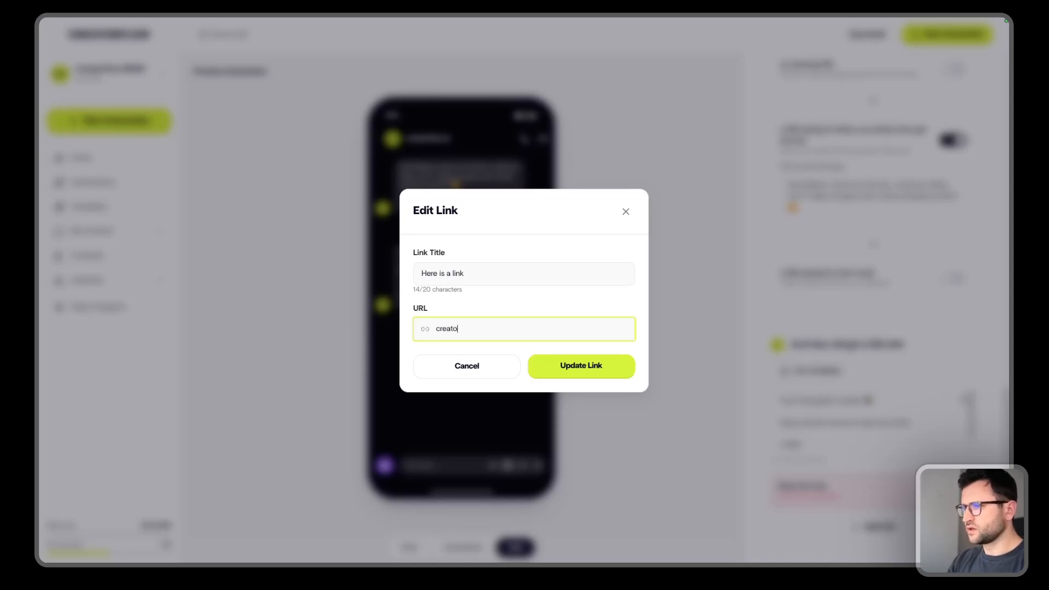
text(rflow.s)
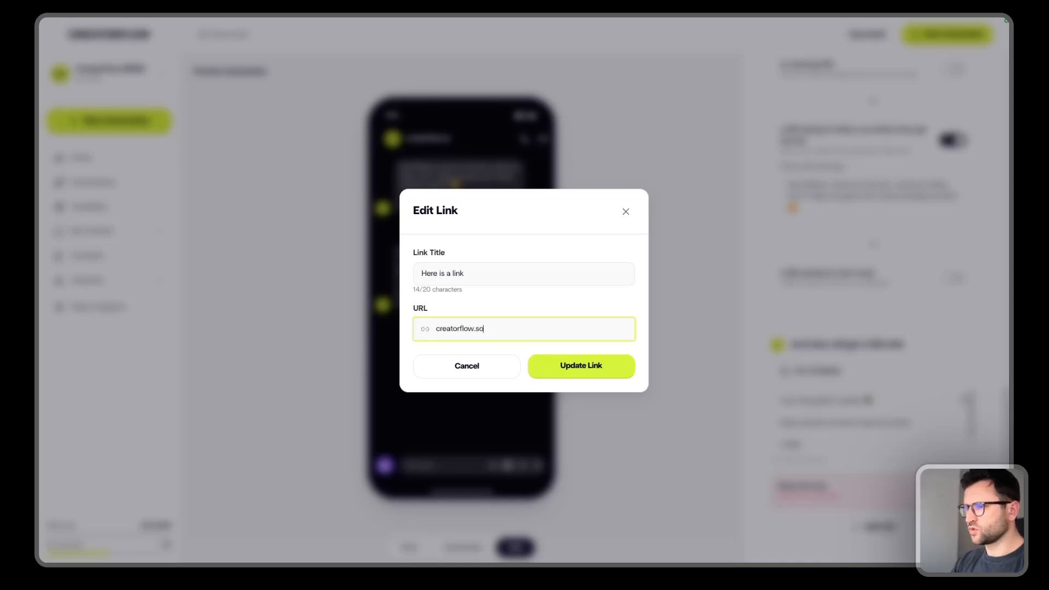
text(o)
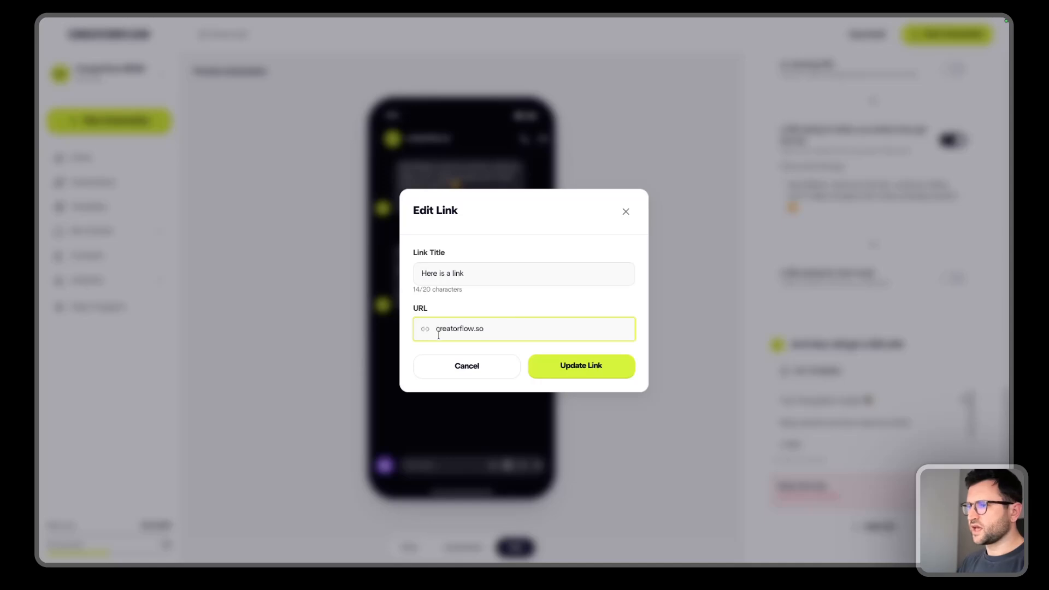
click(436, 329)
text(https)
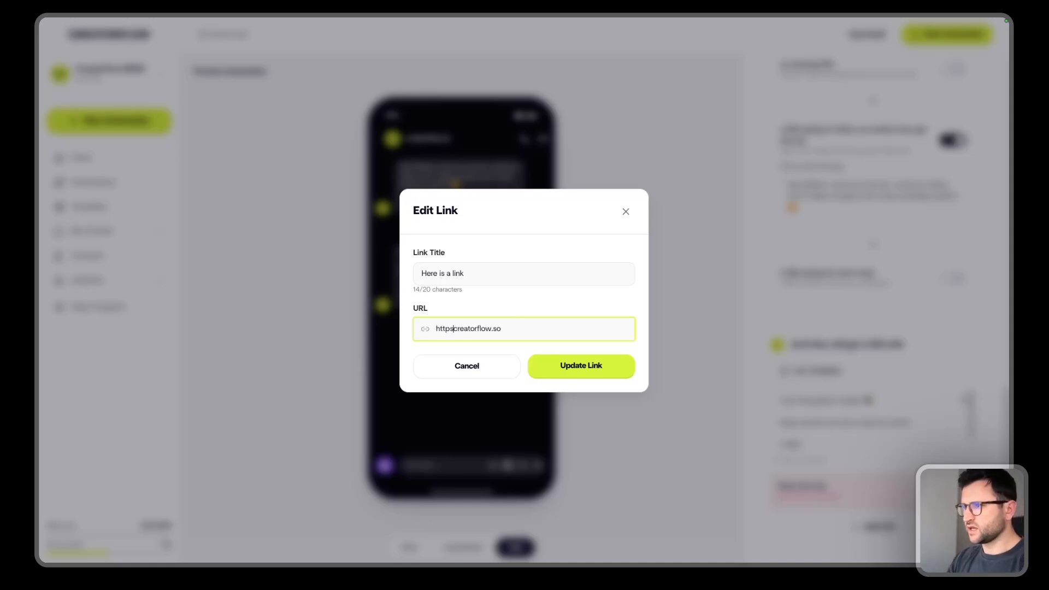
text(://)
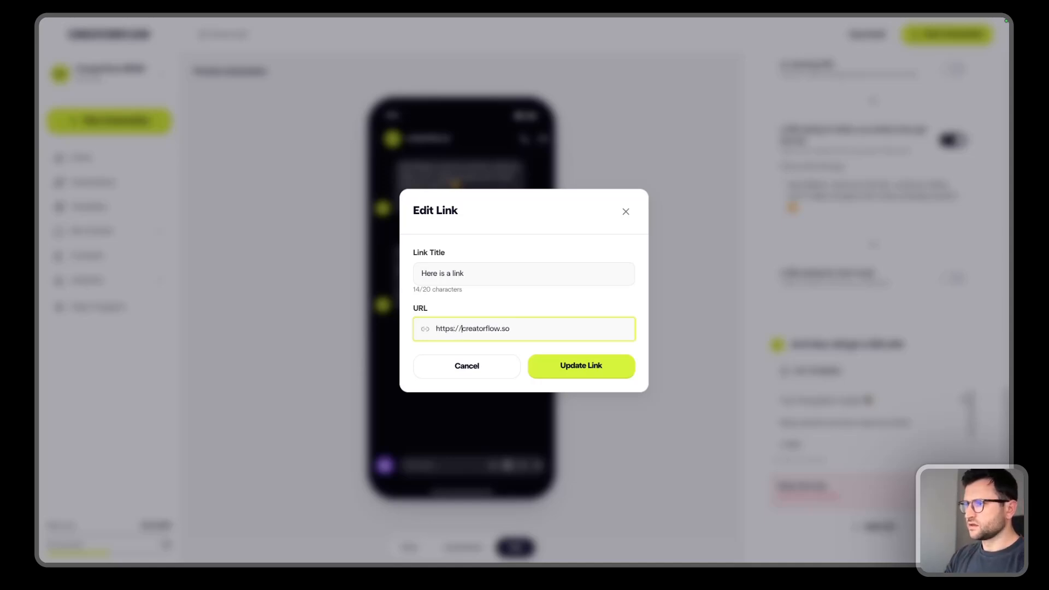
click(605, 369)
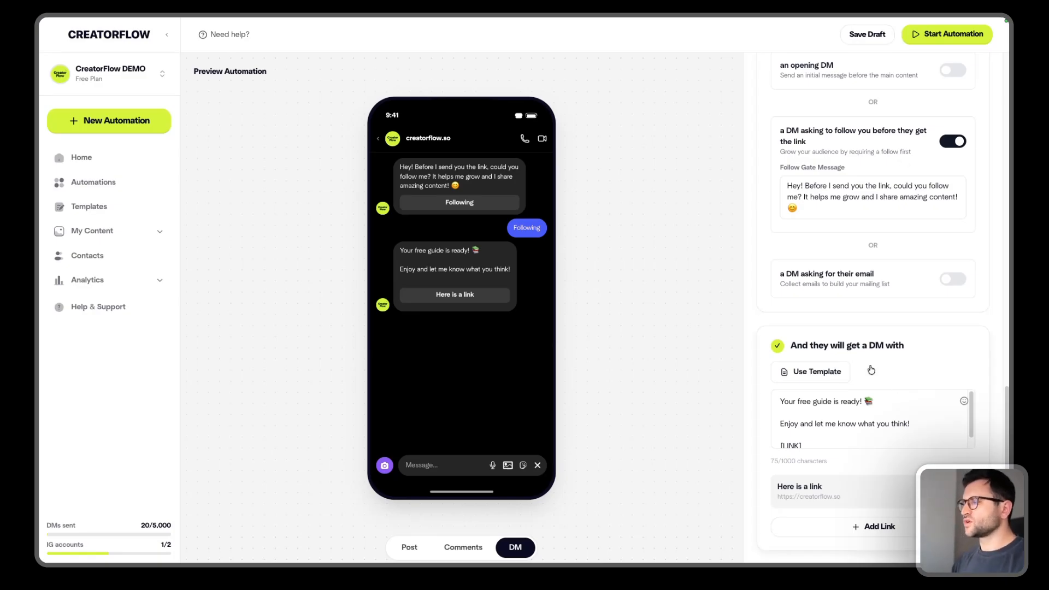
Review the automation's post trigger, keyword, public replies and DM settings, and check its Post and Comments previews
scroll(880, 267, up, 5)
scroll(878, 272, up, 10)
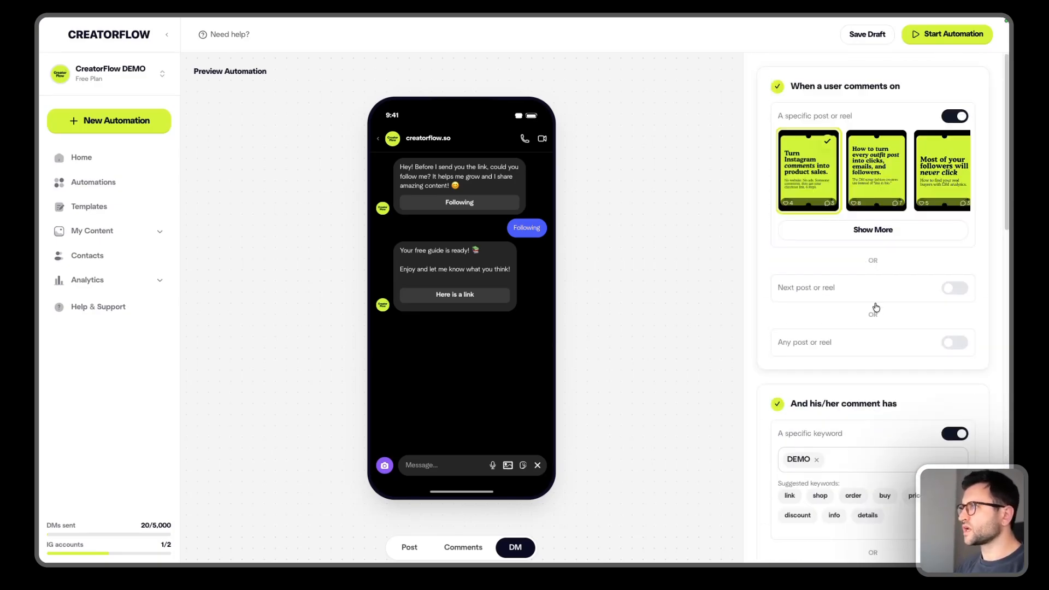
scroll(874, 307, down, 2)
scroll(874, 306, down, 8)
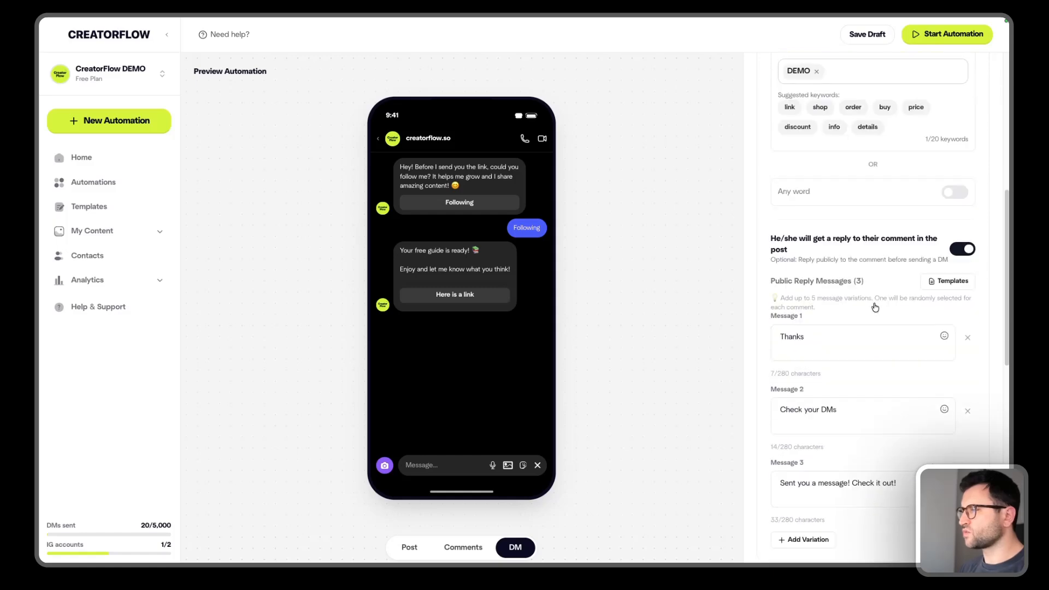
scroll(873, 303, down, 7)
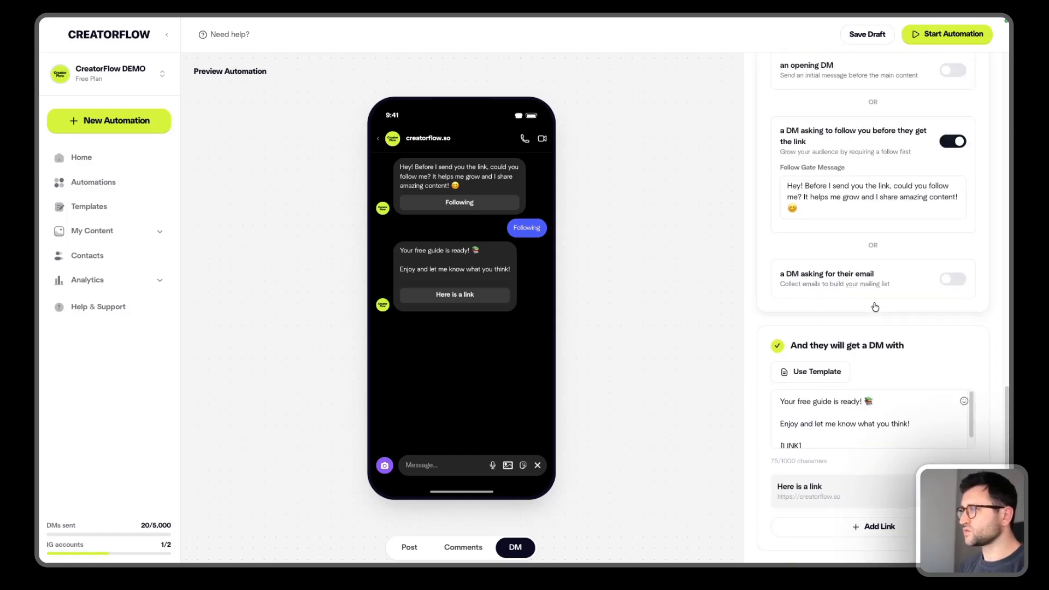
scroll(872, 314, up, 9)
scroll(870, 316, up, 5)
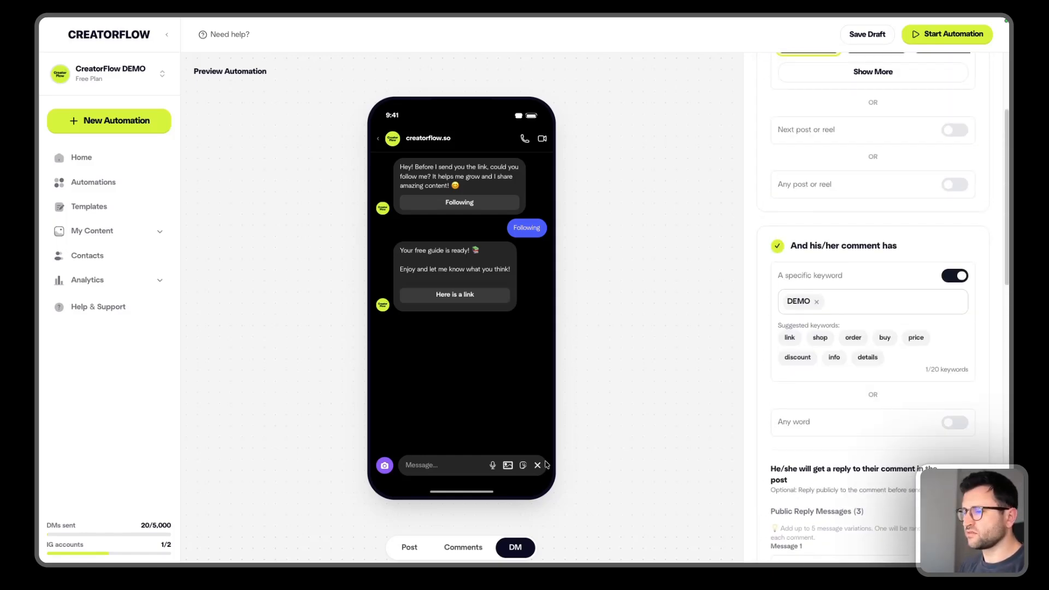
click(418, 548)
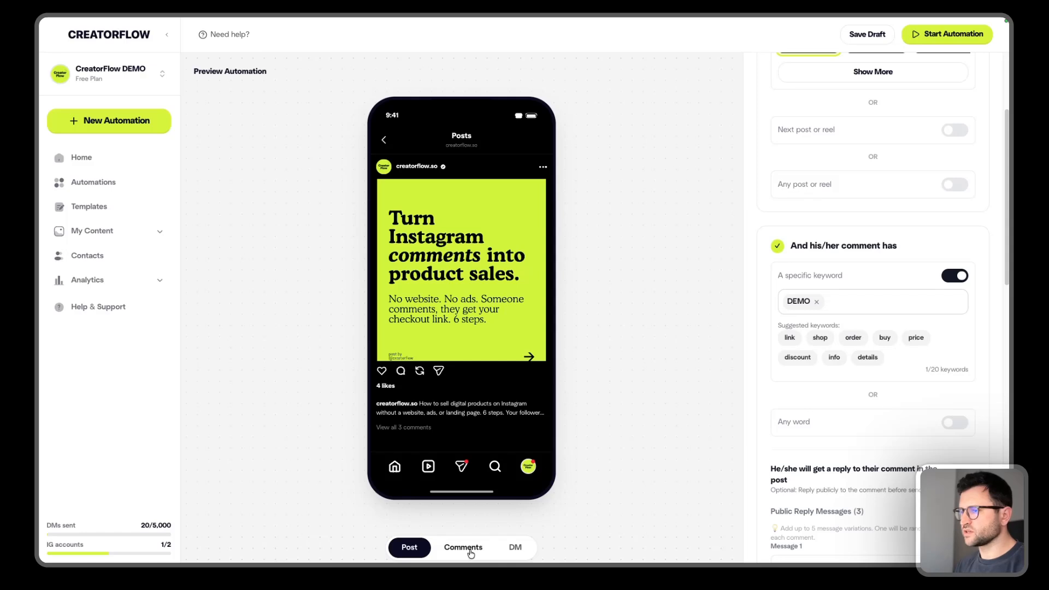
click(464, 548)
click(409, 548)
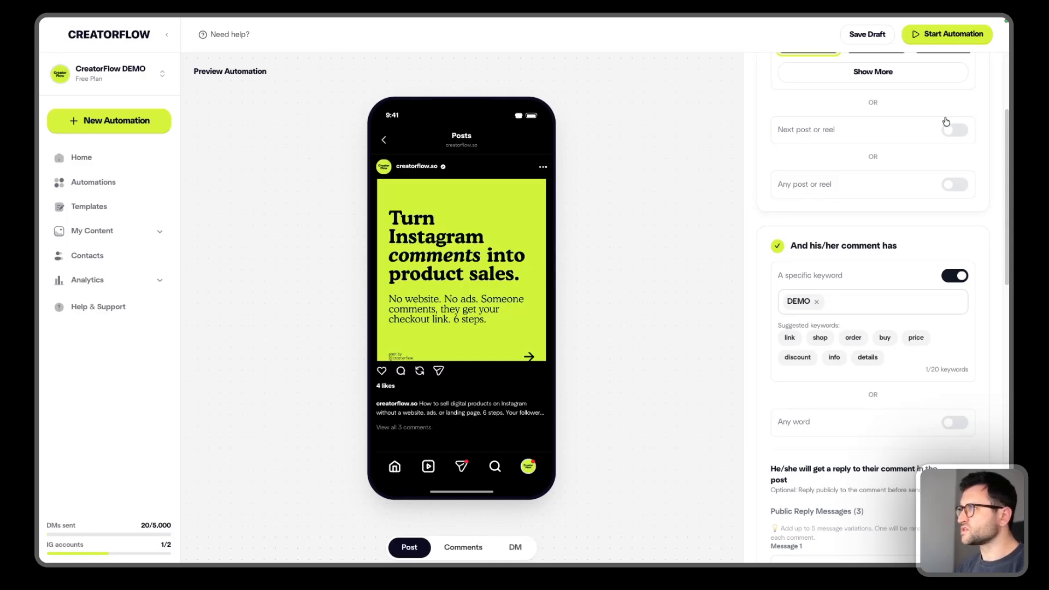
Try to start the automation on the selected post
click(954, 44)
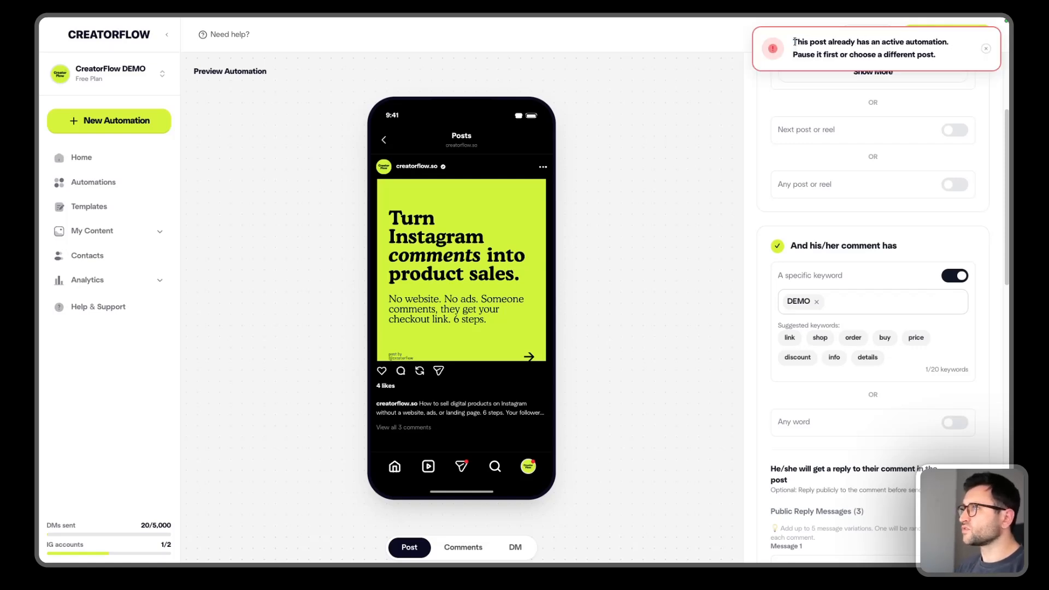
drag(793, 42, 947, 55)
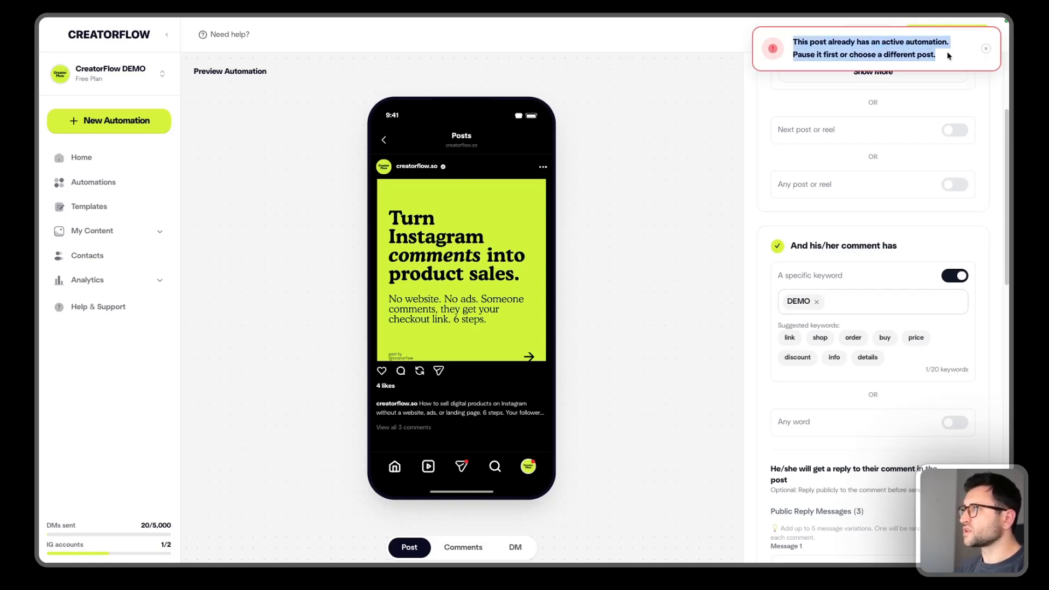
click(985, 47)
scroll(948, 98, up, 3)
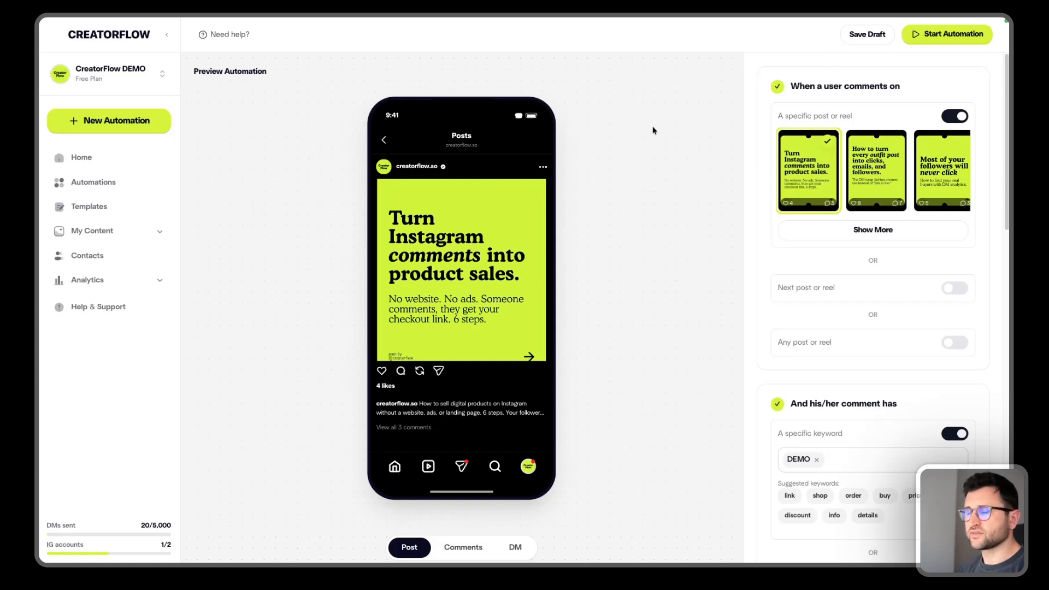
Return to the home dashboard and rename the workspace to "CreatorFlow" in the workspace settings
click(156, 158)
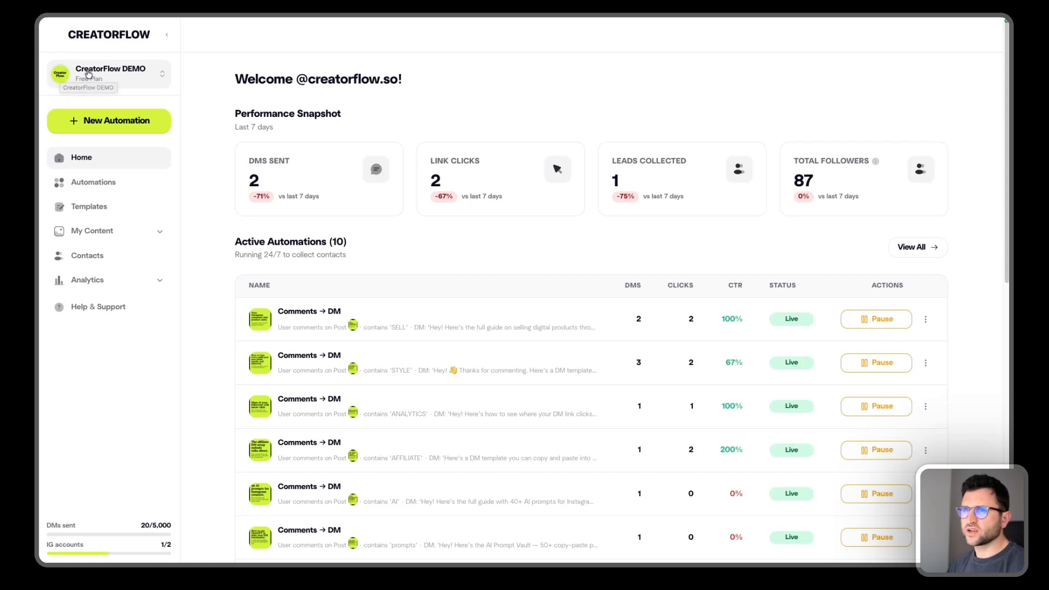
click(116, 73)
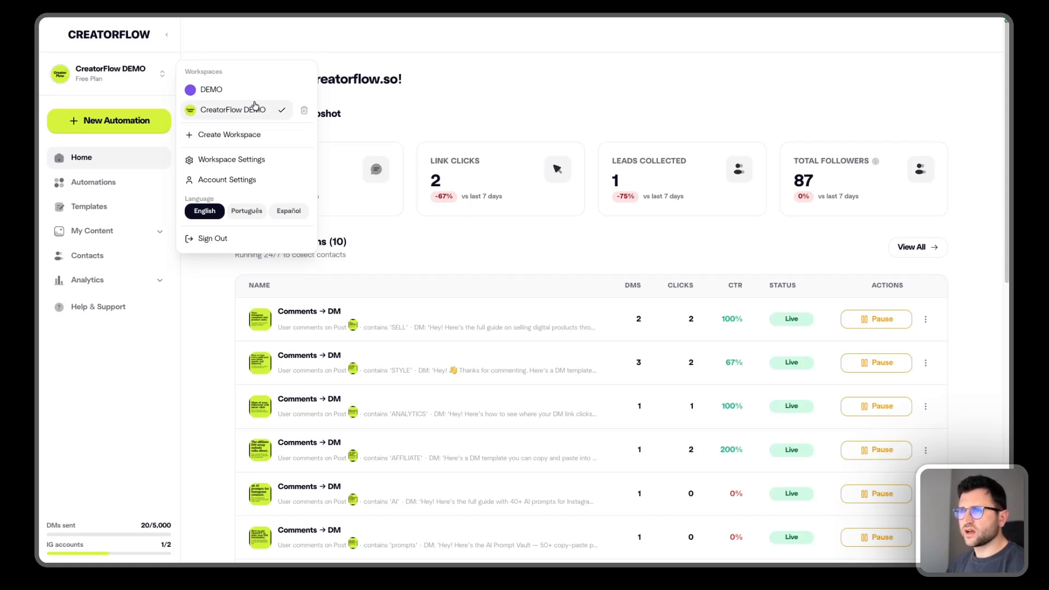
click(261, 162)
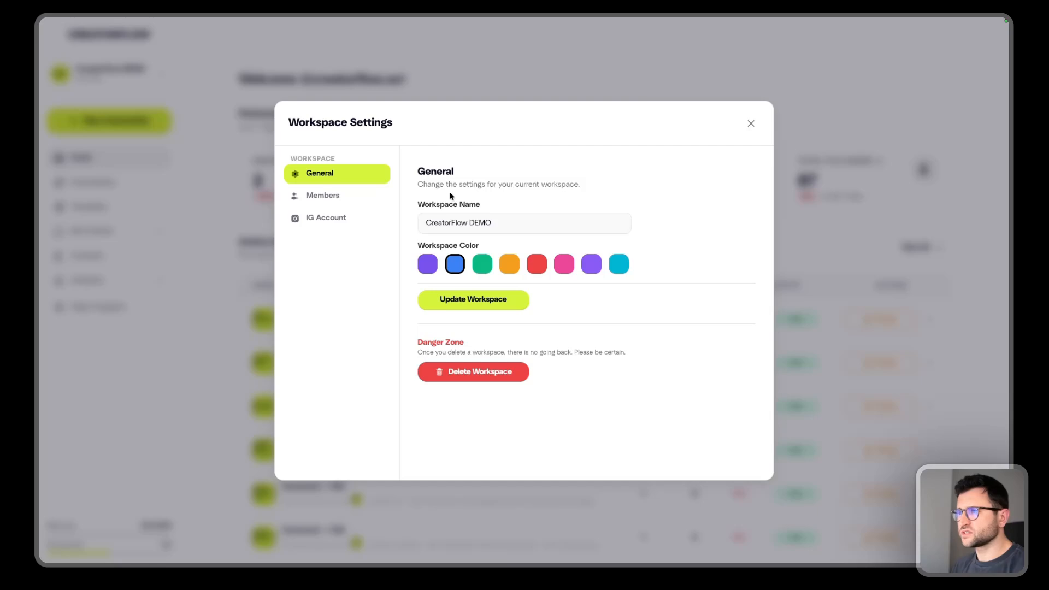
double_click(485, 223)
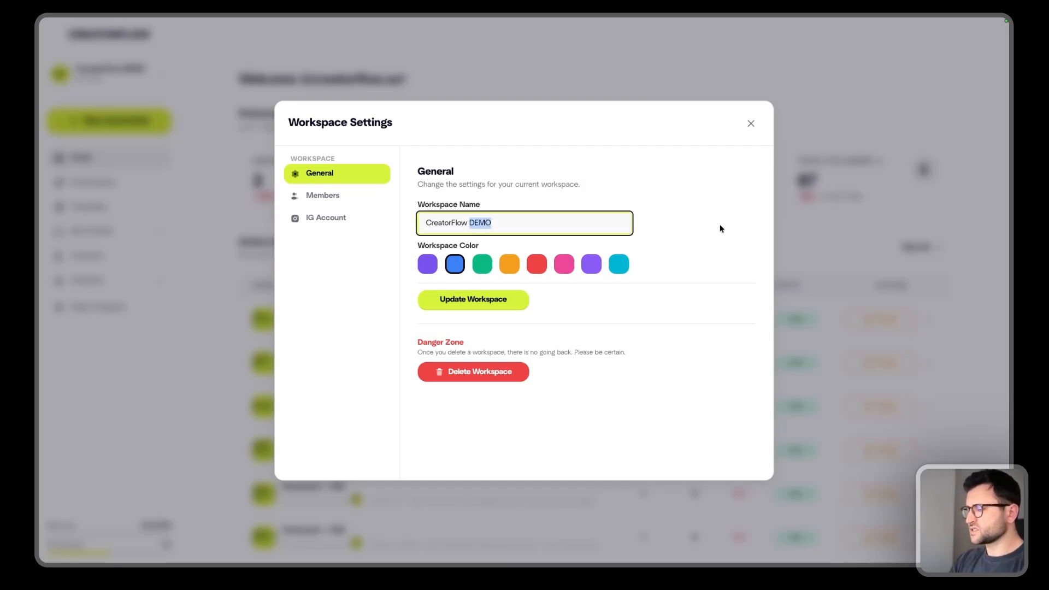
key(BackSpace)
key(BackSpace)
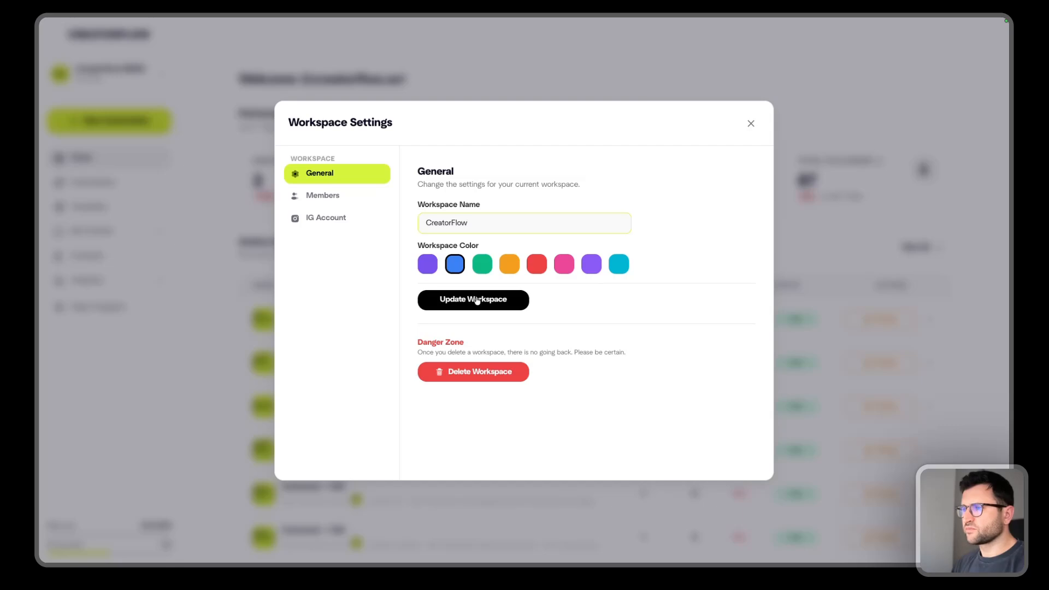
click(483, 299)
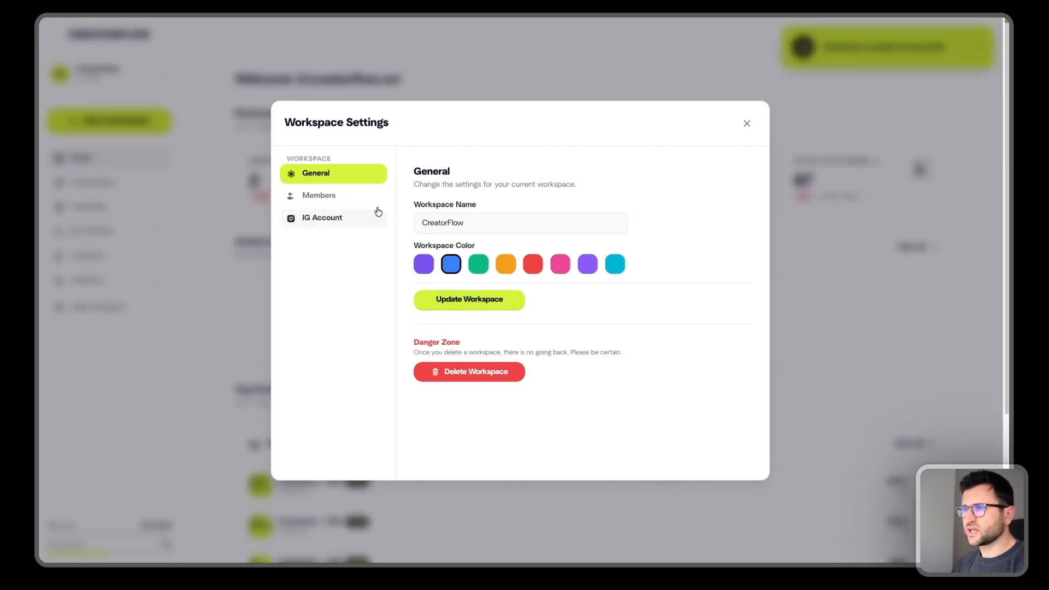
Review the workspace's member management and its connected Instagram account settings
click(355, 196)
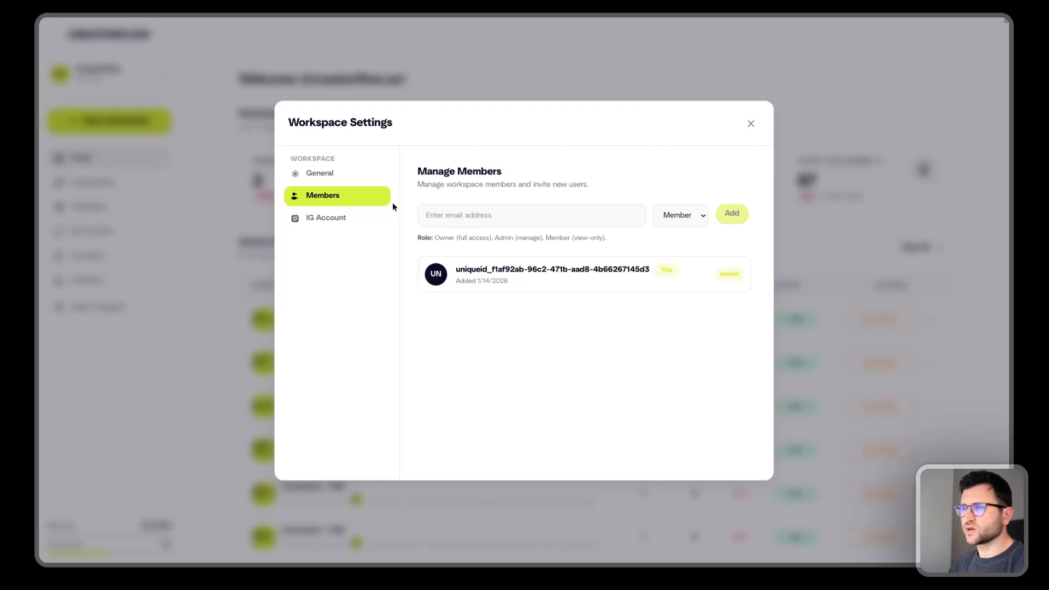
click(366, 224)
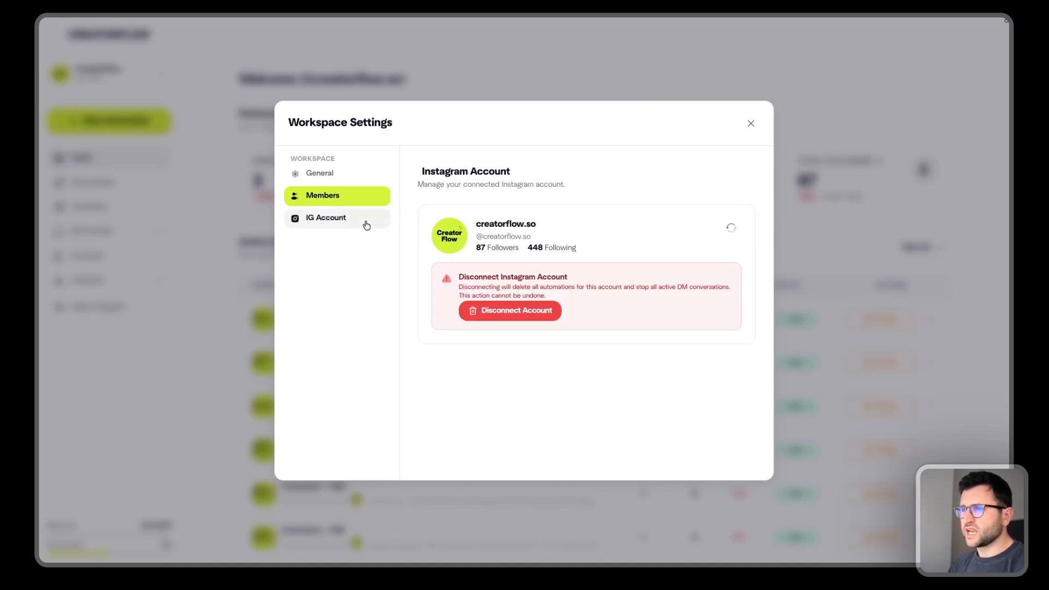